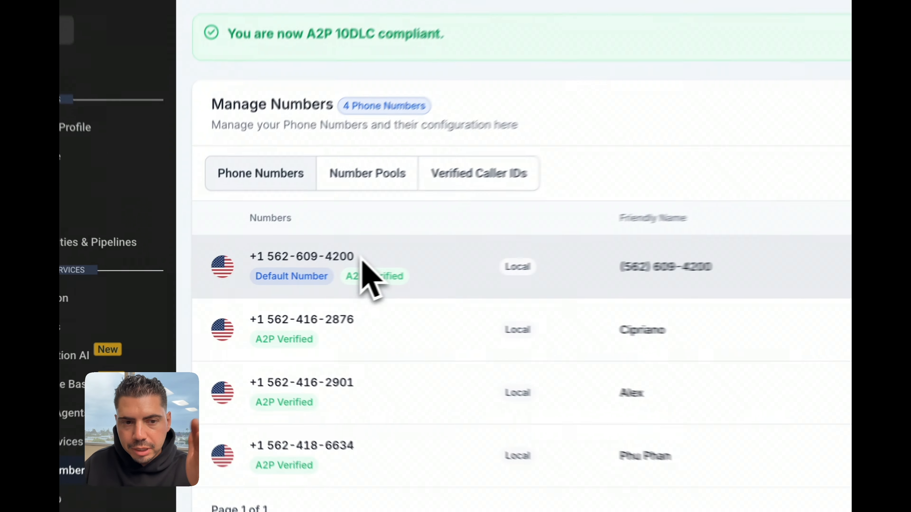
Open the configuration of the default phone number for editing
drag(268, 281, 211, 279)
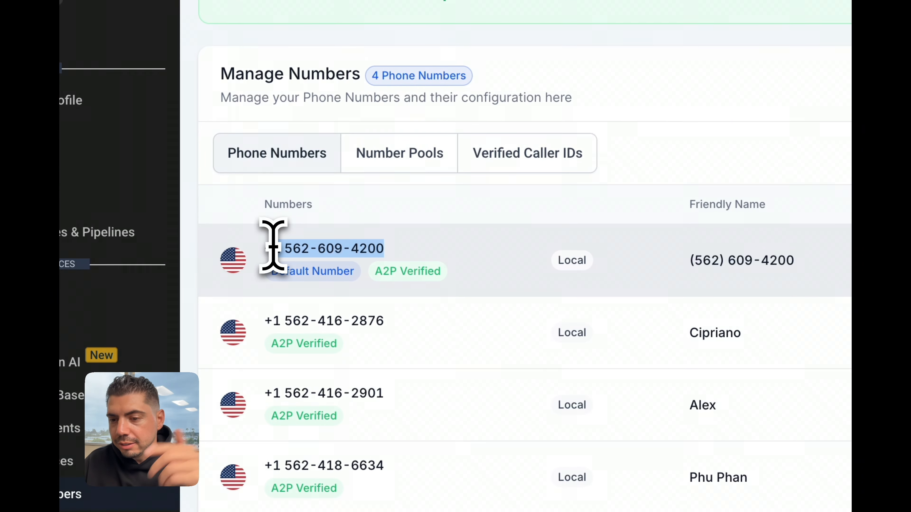
click(802, 199)
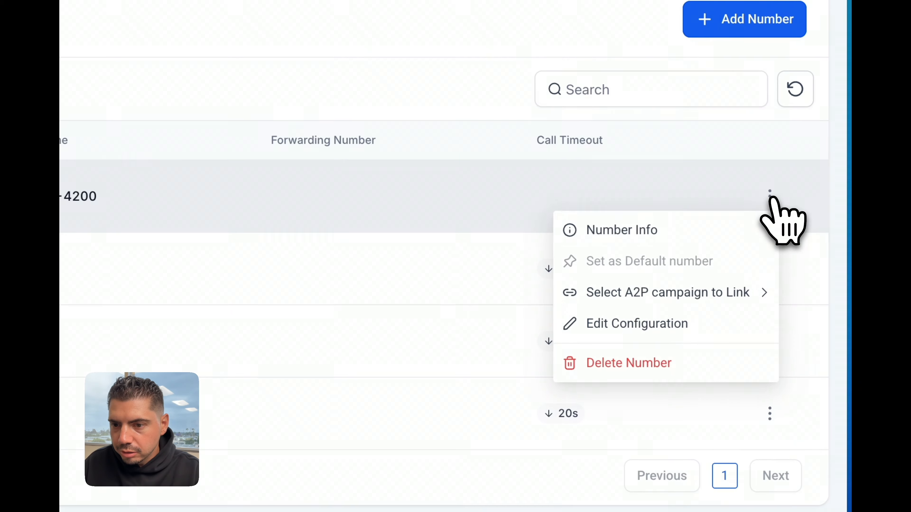
mouse_move(677, 305)
click(665, 325)
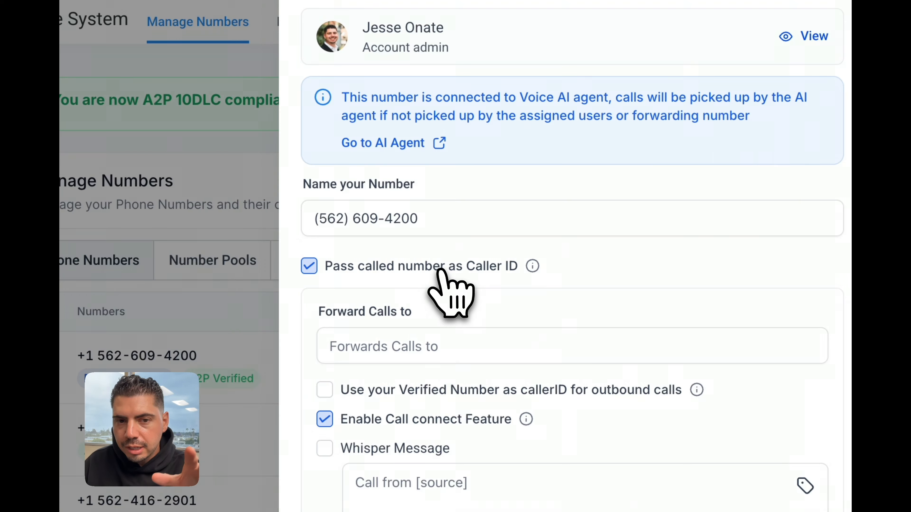
drag(435, 228, 308, 218)
click(610, 258)
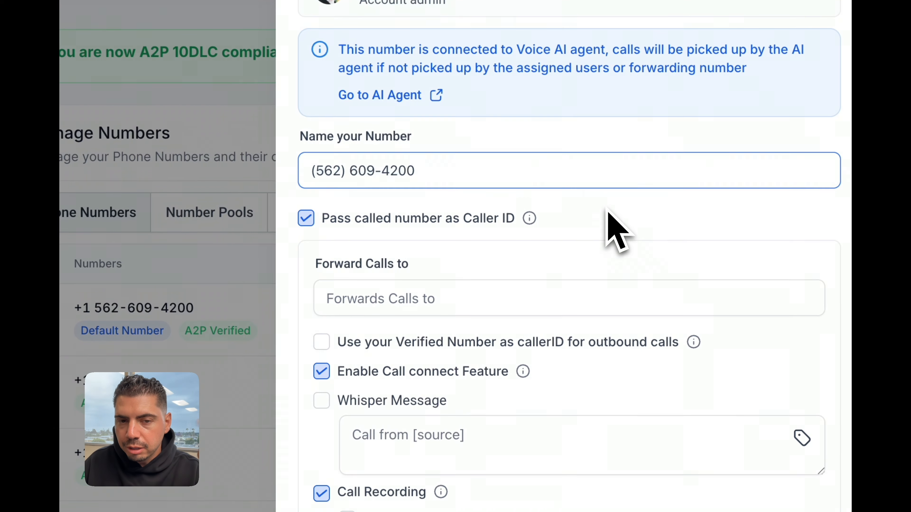
Disable the Call connect feature for the default number, review its recording and ringing options, and close the configuration
scroll(609, 213, down, 1)
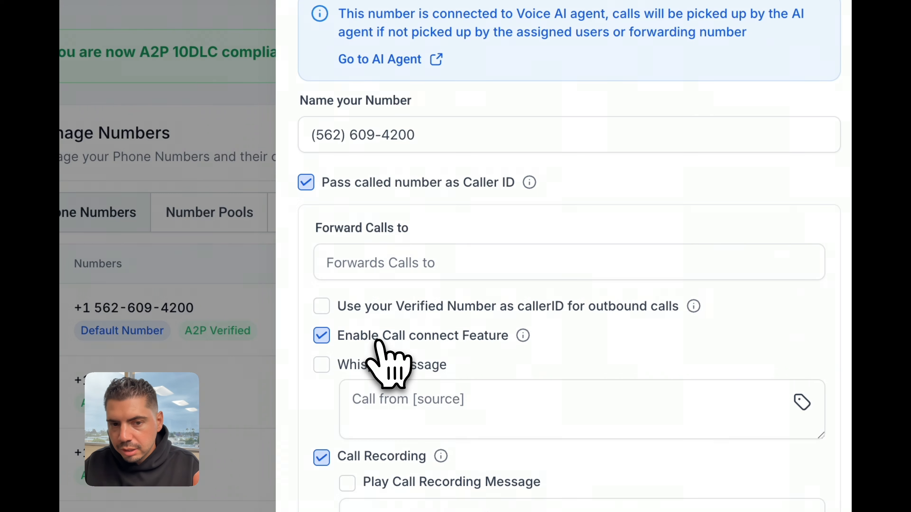
click(353, 339)
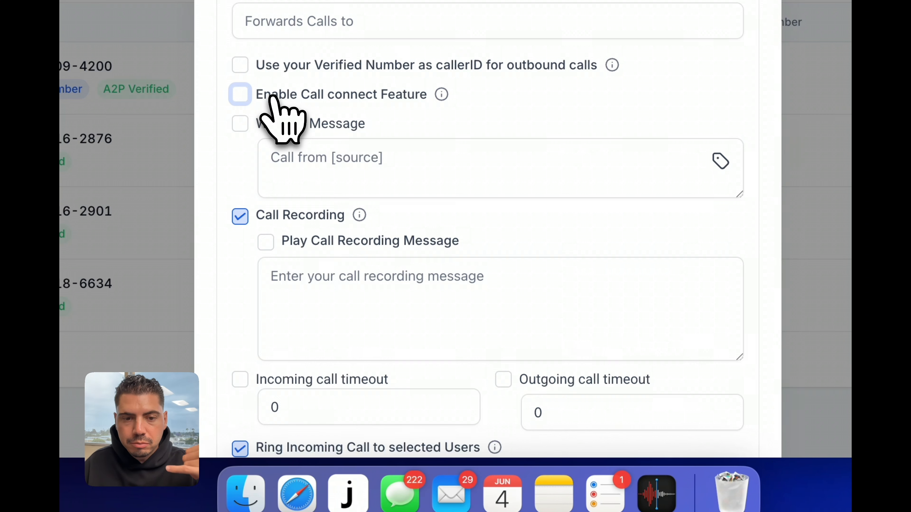
scroll(508, 112, down, 3)
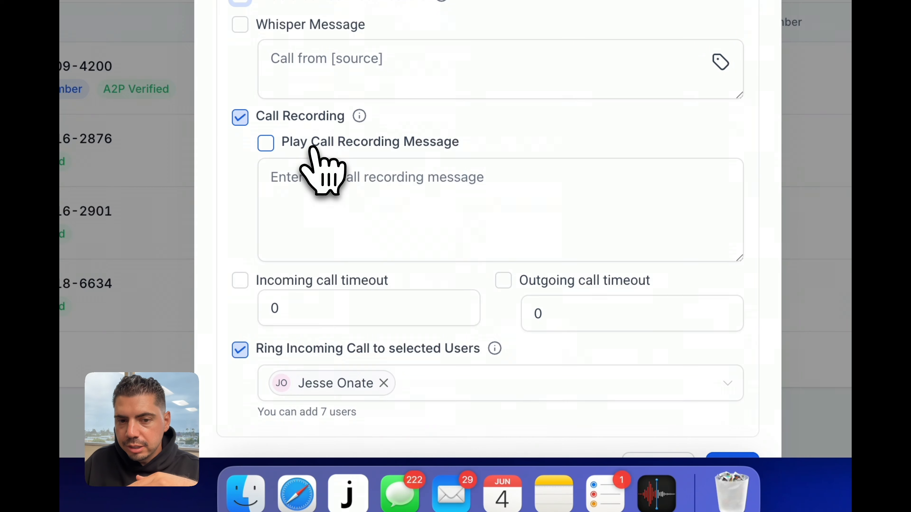
scroll(373, 150, down, 2)
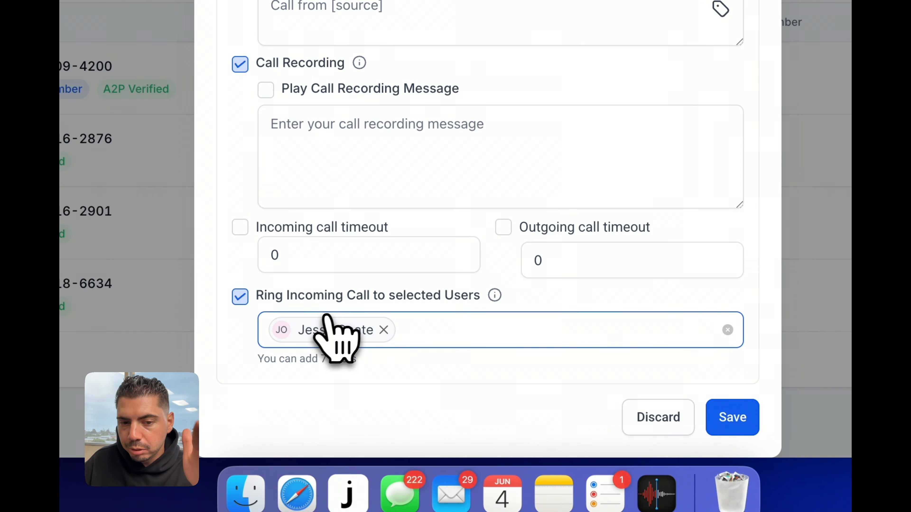
scroll(465, 350, up, 5)
click(559, 162)
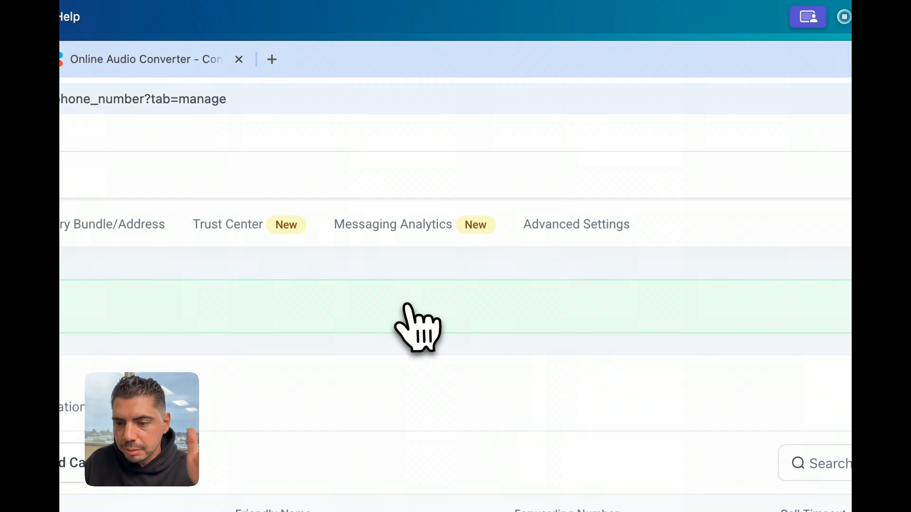
Create a new automation workflow from scratch and name it "Just sold VM drop"
click(78, 153)
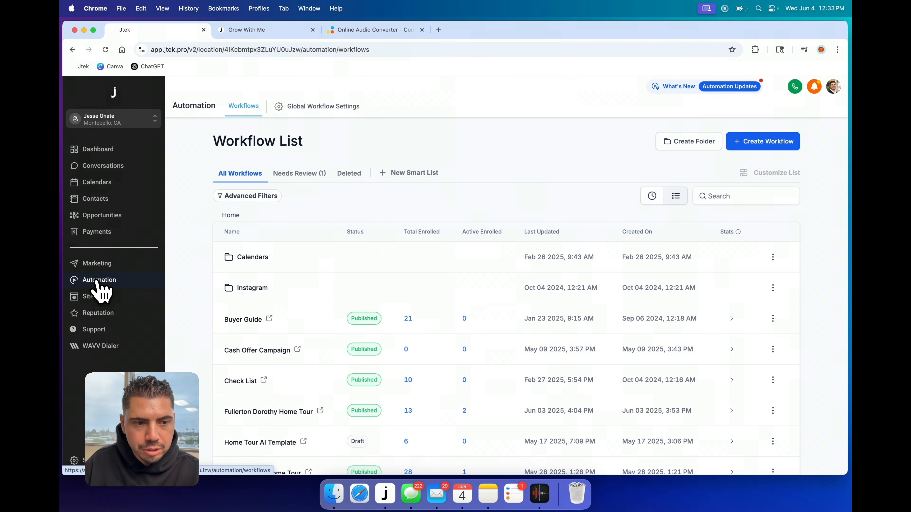
click(784, 143)
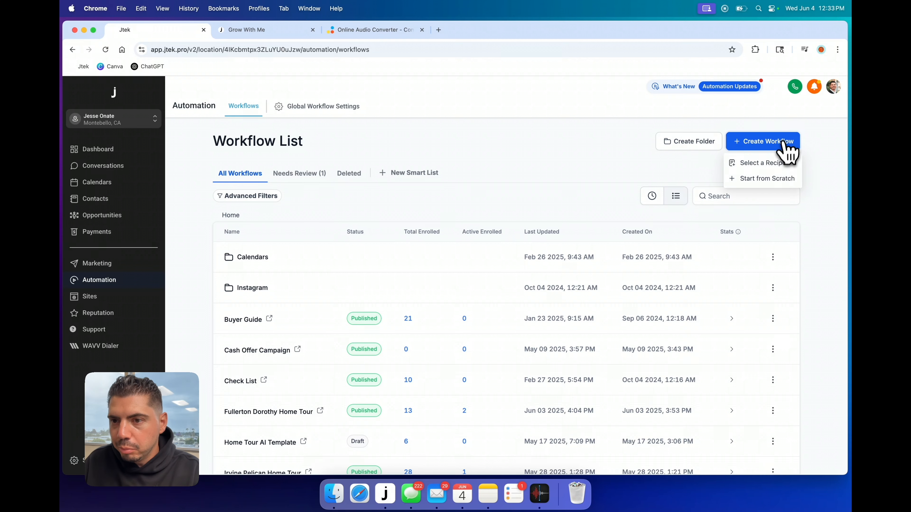
click(772, 180)
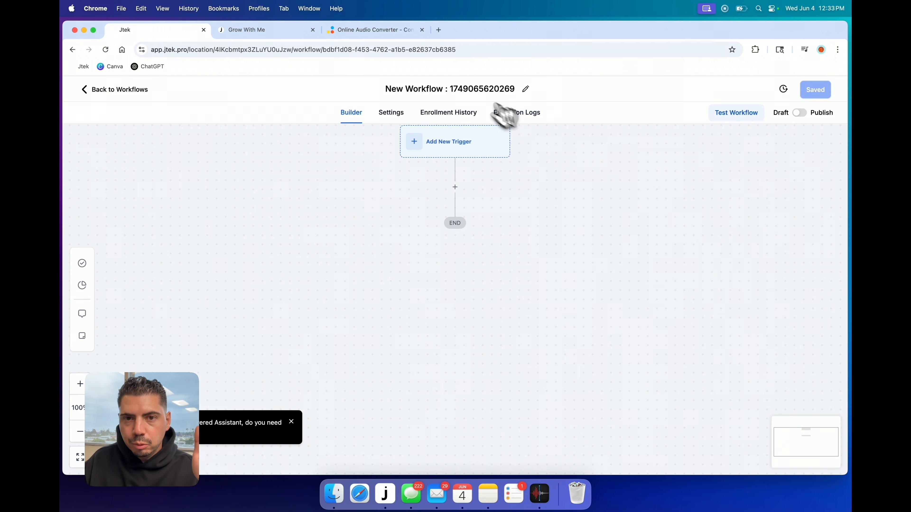
double_click(465, 89)
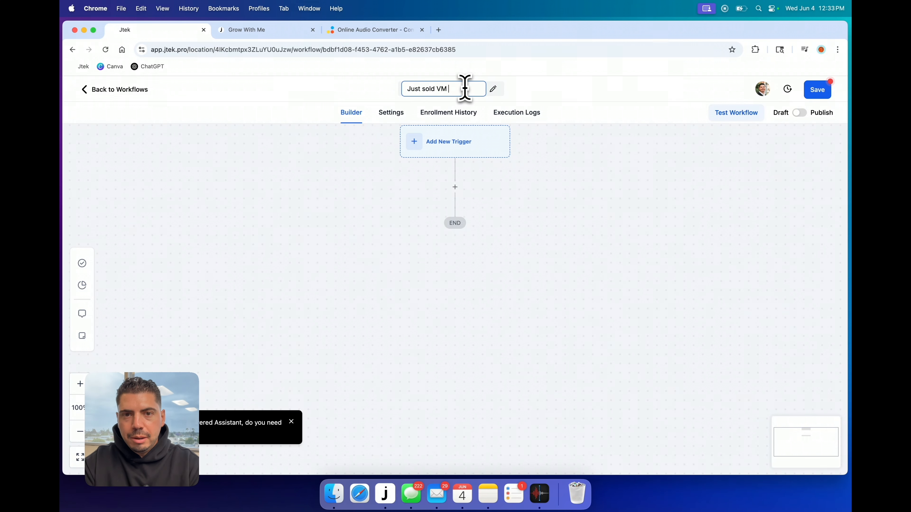
click(541, 91)
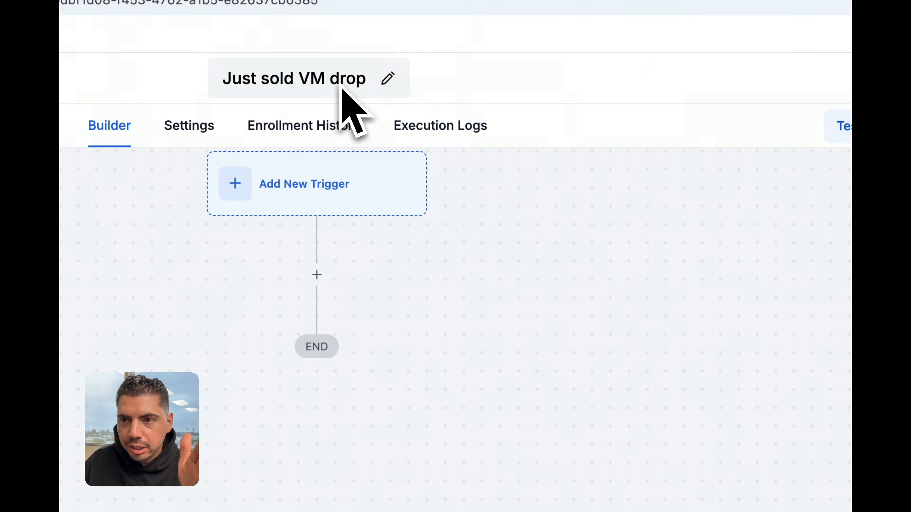
Add a Contact Tag trigger to the workflow with a Tag Added filter
click(300, 185)
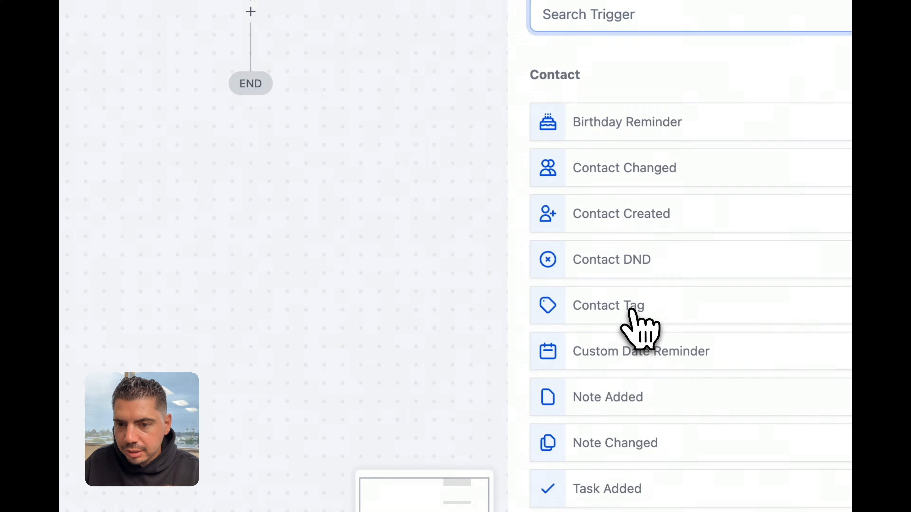
click(632, 311)
click(287, 189)
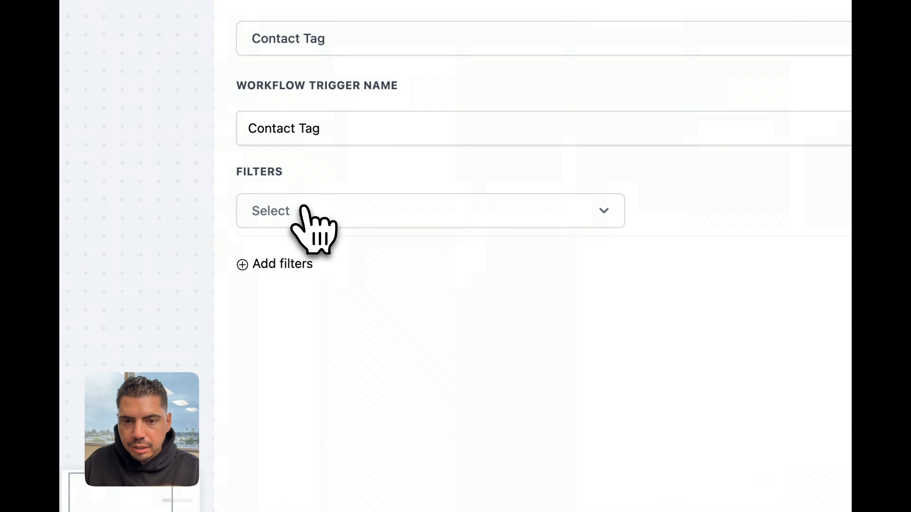
click(304, 210)
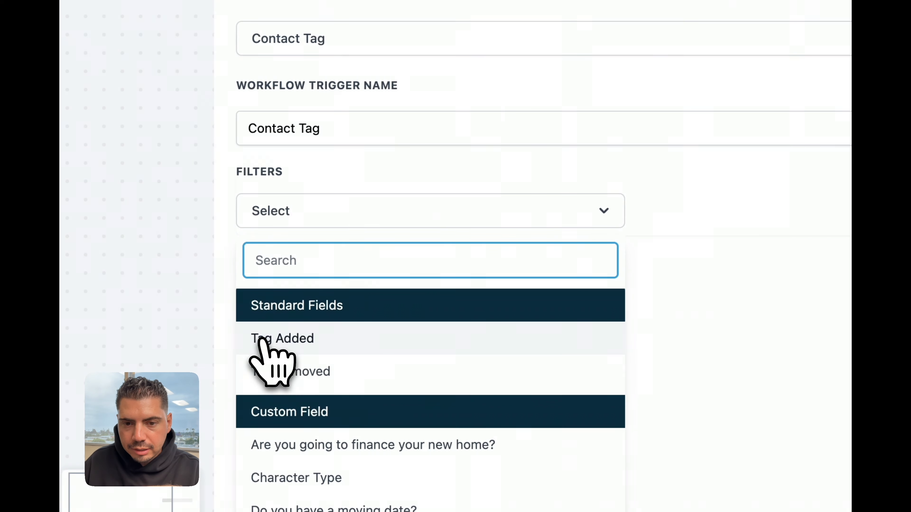
click(288, 343)
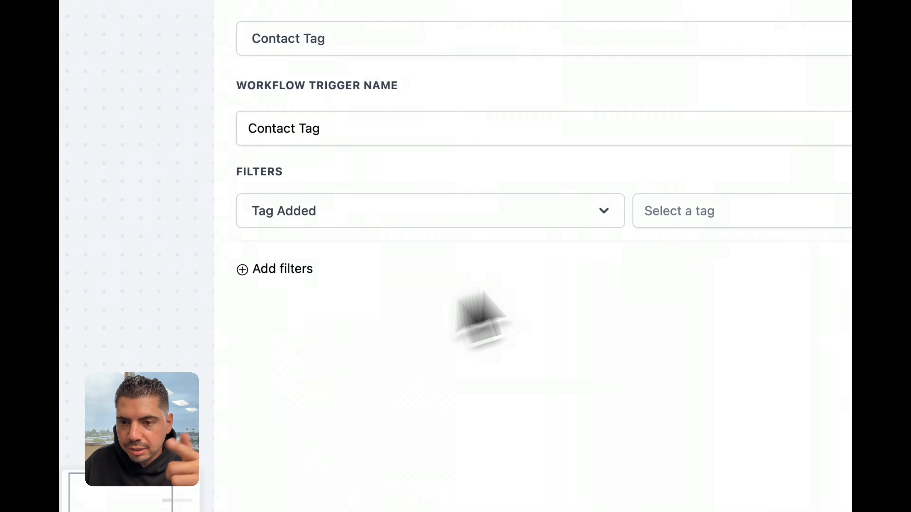
Create the new tag "justsoldvmdrop" as the filter's tag, then save the trigger and the workflow
click(690, 220)
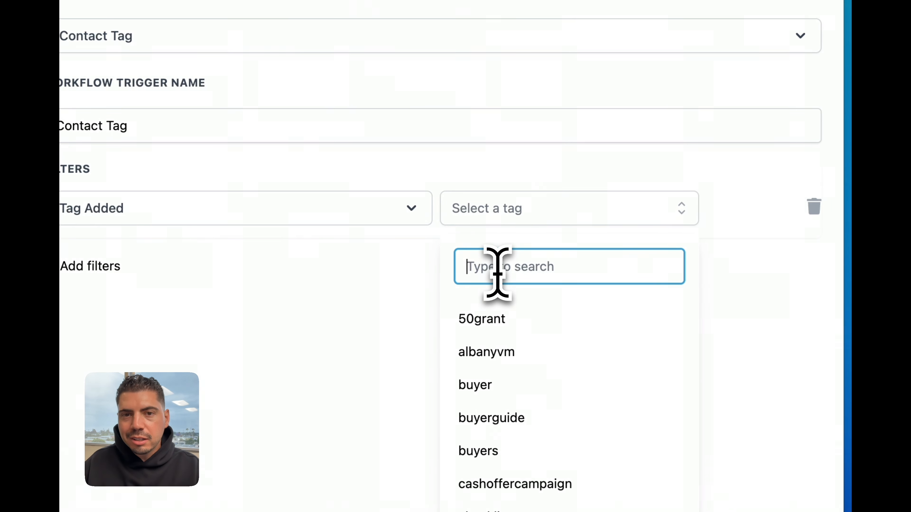
text(justsoldvmdrop)
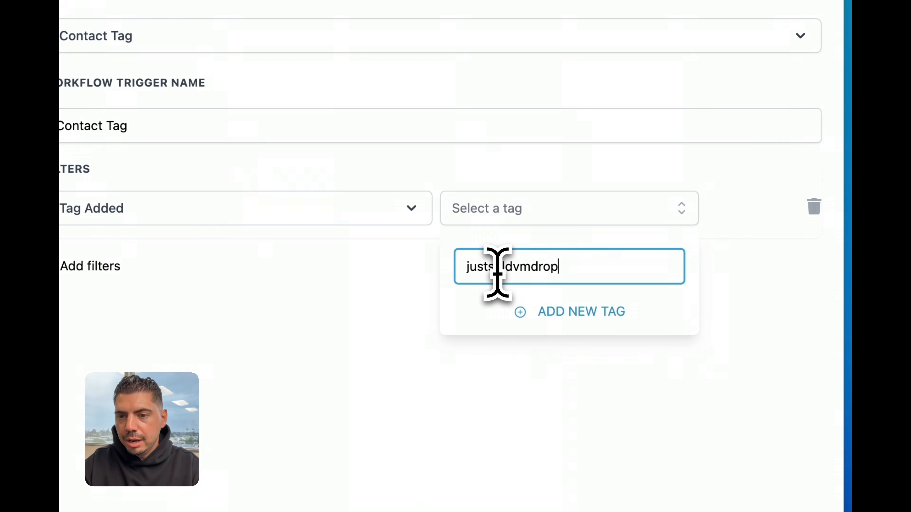
click(594, 312)
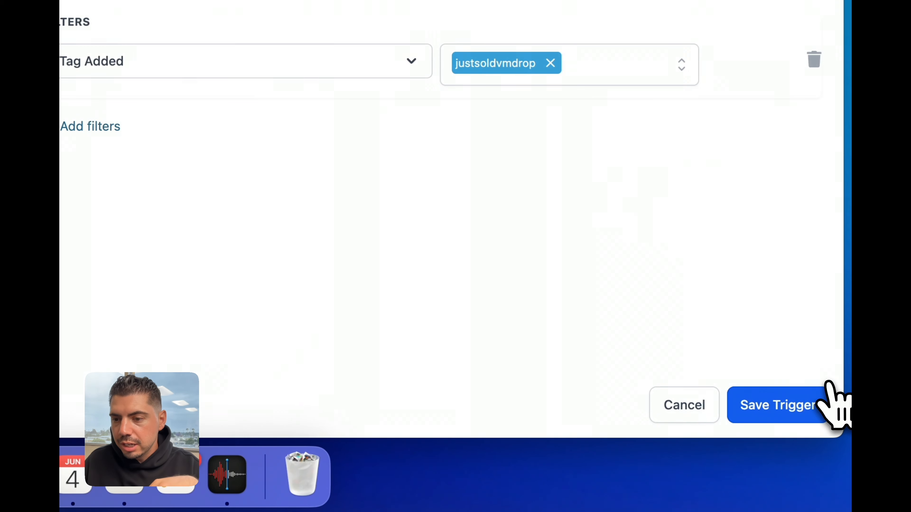
click(821, 398)
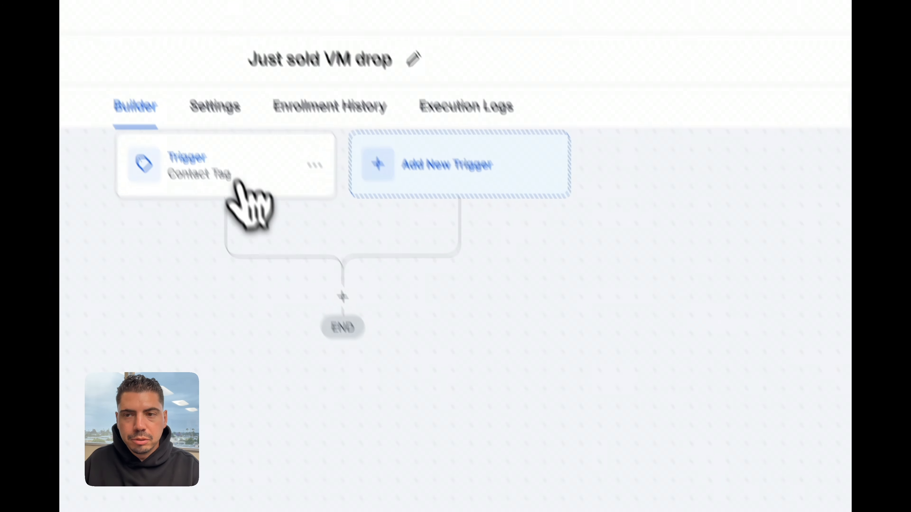
click(807, 175)
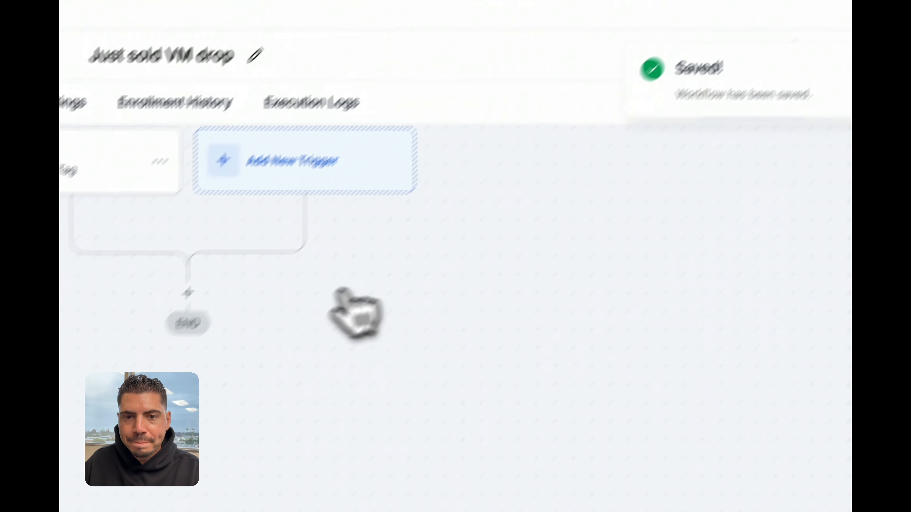
Add a Drip action with a batch size of 1 after the trigger, and save the action and the workflow
click(187, 298)
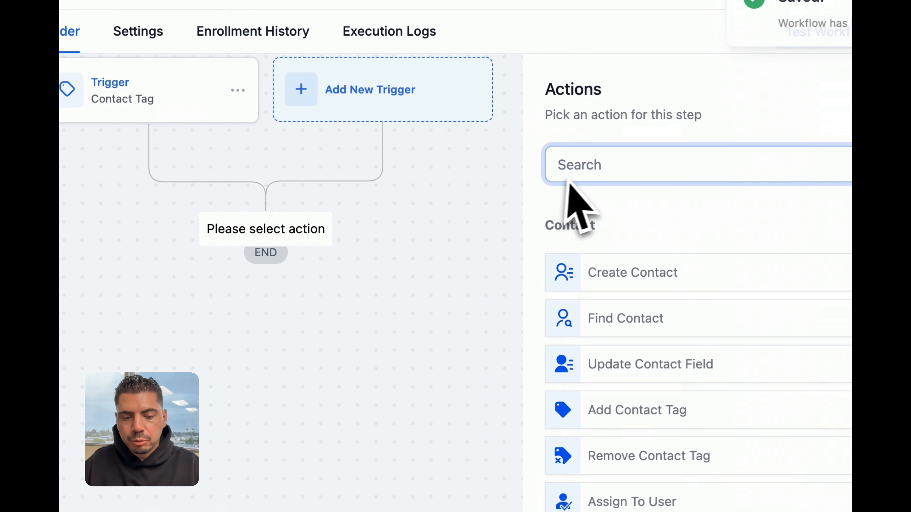
text(drip)
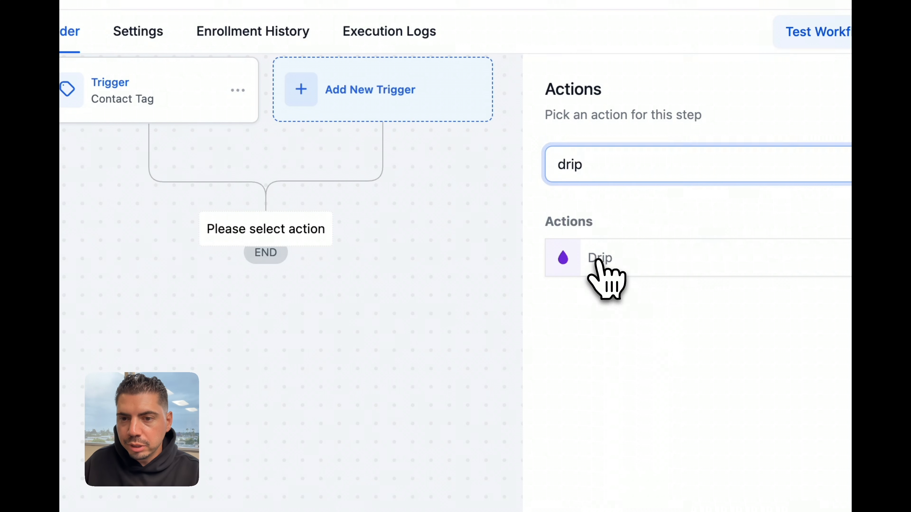
click(597, 262)
drag(600, 277, 551, 282)
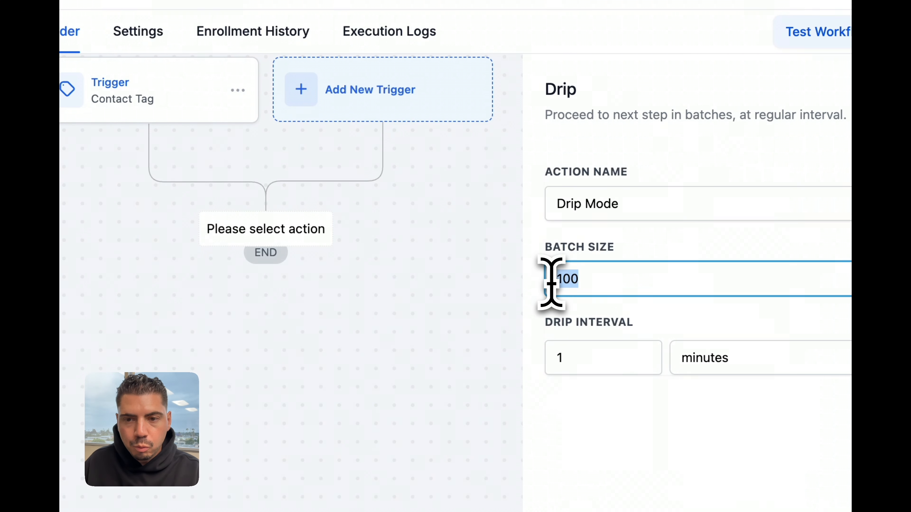
key(BackSpace)
drag(546, 249, 607, 254)
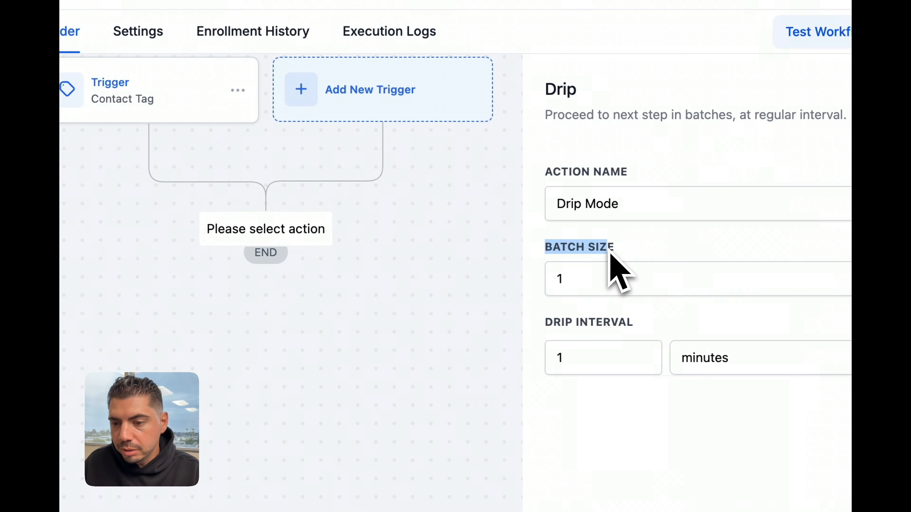
drag(544, 318, 637, 325)
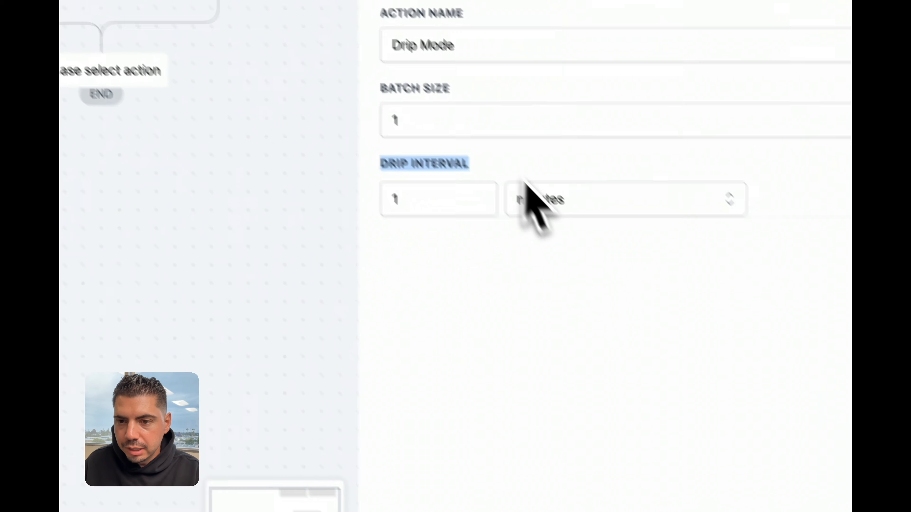
click(521, 166)
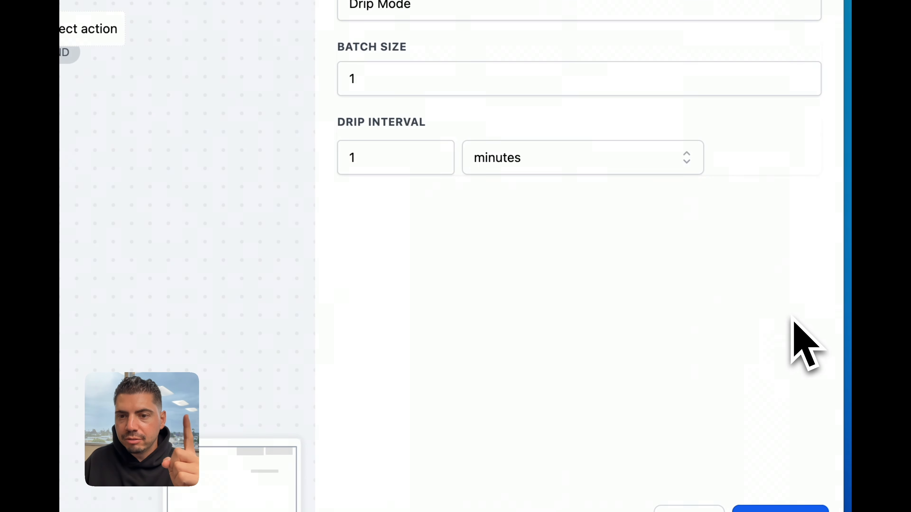
click(821, 510)
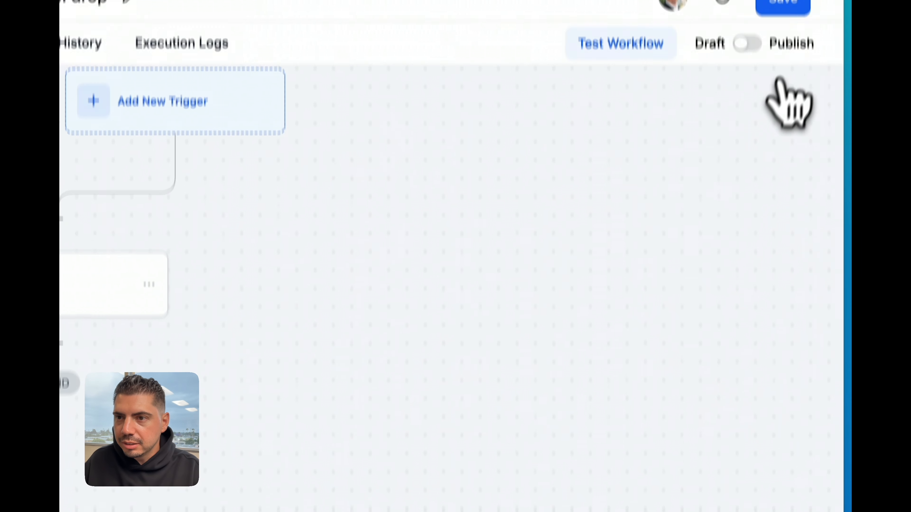
click(794, 4)
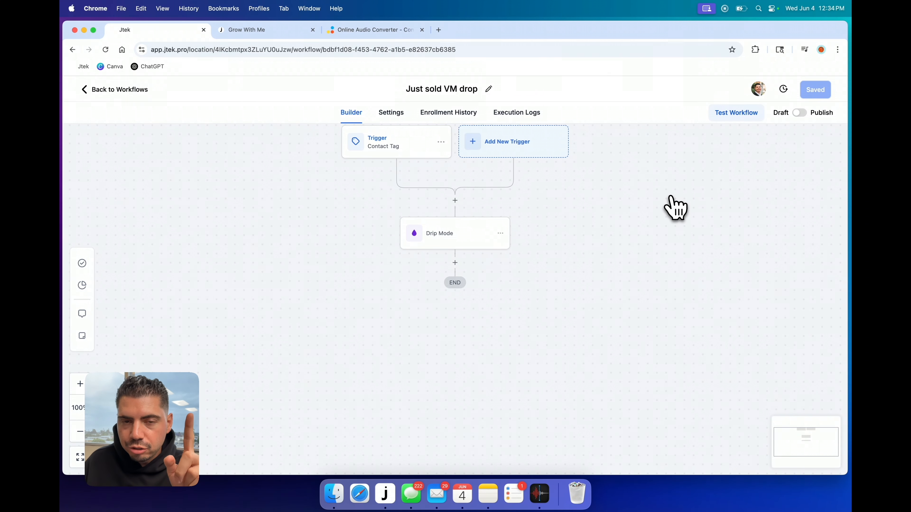
Enable the Specific Time window in the workflow's communication settings
click(391, 112)
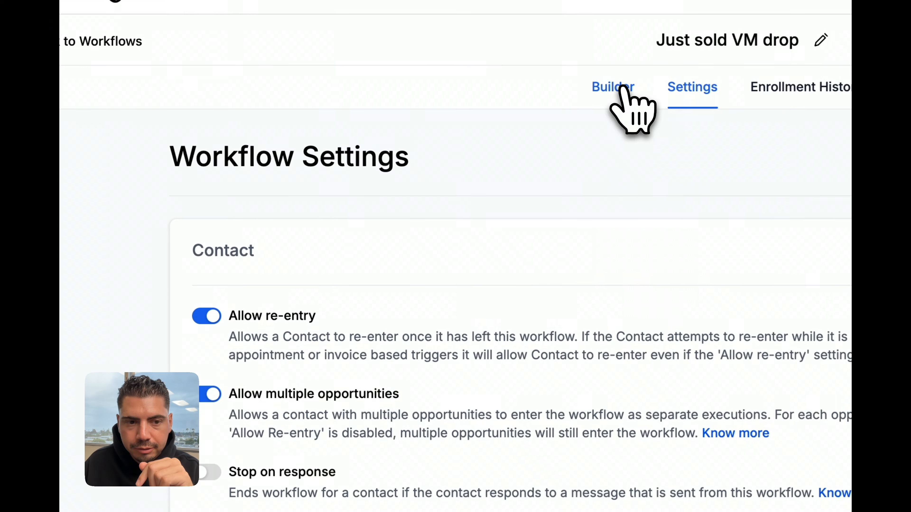
scroll(661, 245, down, 10)
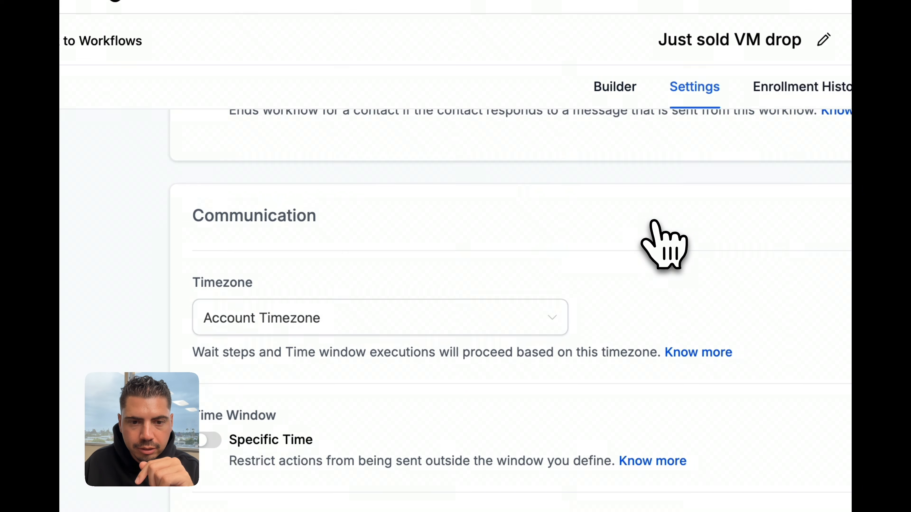
drag(193, 416, 277, 416)
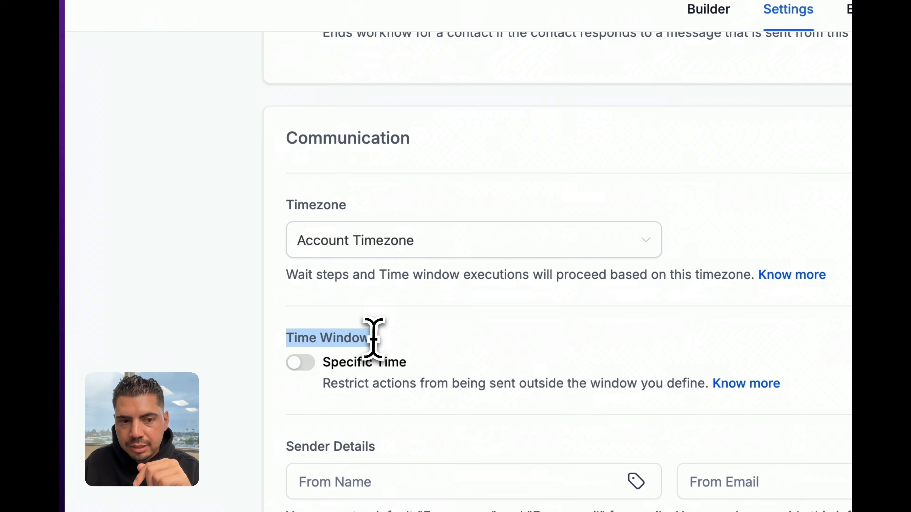
drag(347, 362, 417, 362)
click(303, 362)
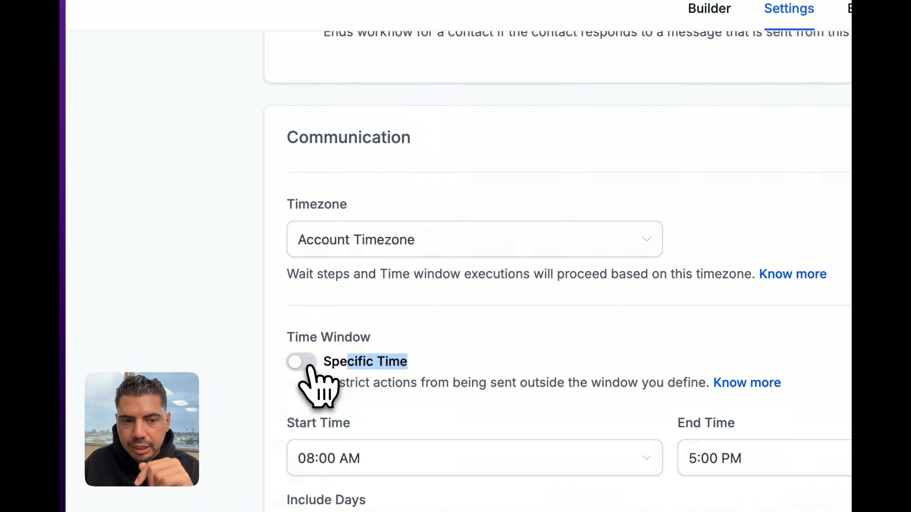
Switch to Calculator, divide 400 by 60 to gauge the drip duration in hours, and close it
click(404, 423)
scroll(466, 416, down, 1)
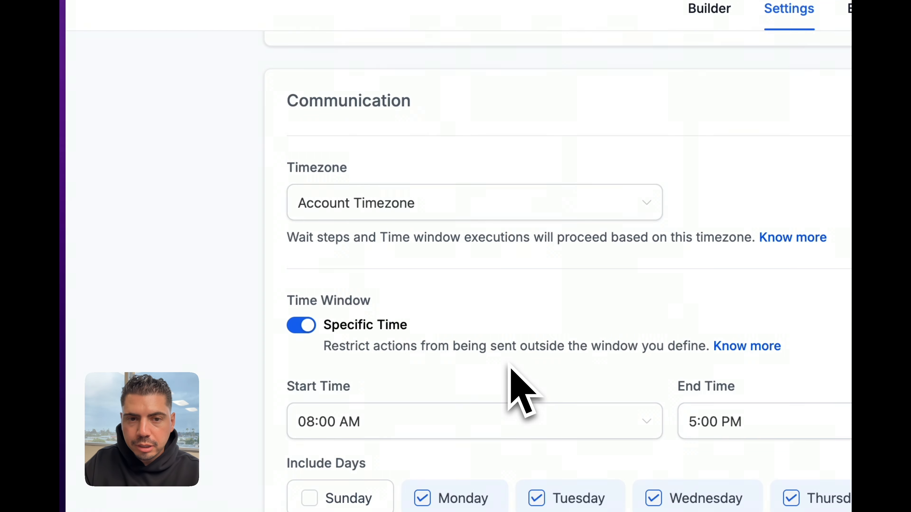
key(F4)
click(338, 92)
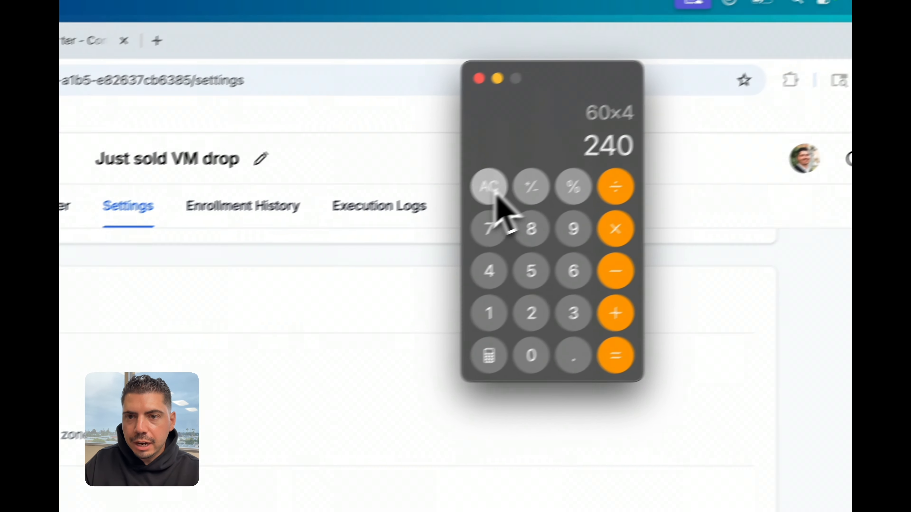
click(722, 101)
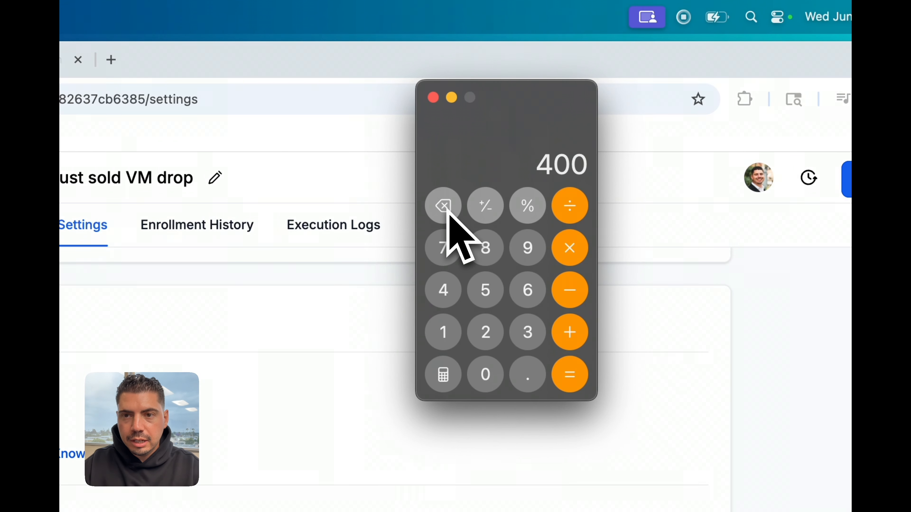
key(slash)
text(60)
key(Return)
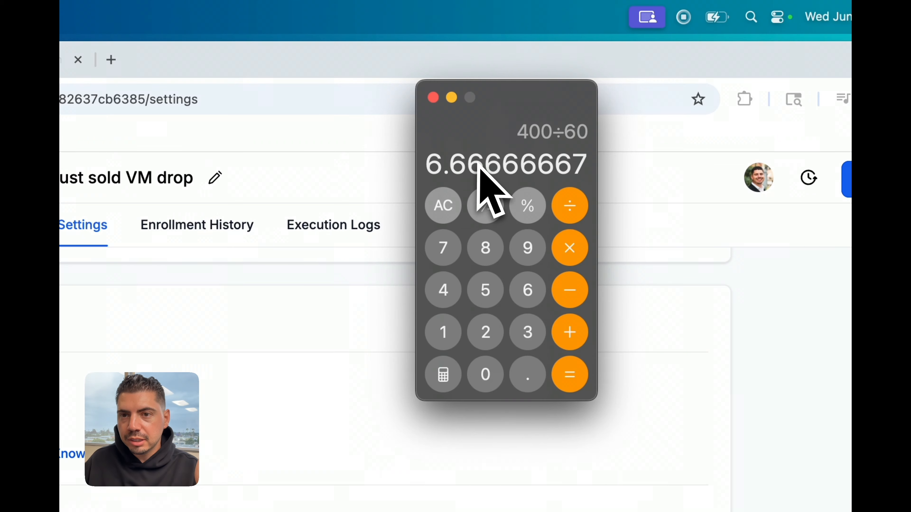
click(433, 98)
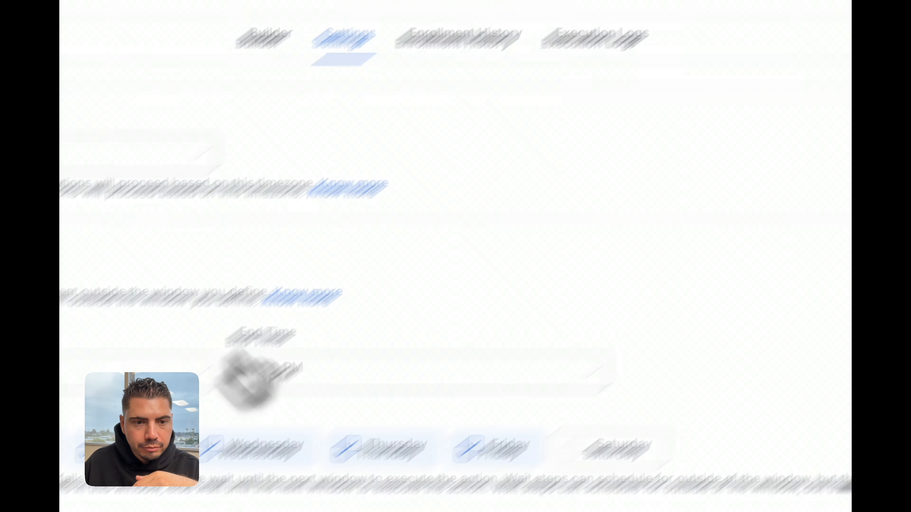
Set the time window to start at 10:00 AM and end at 3:30 PM, save the workflow and return to the builder
click(363, 160)
scroll(312, 302, down, 3)
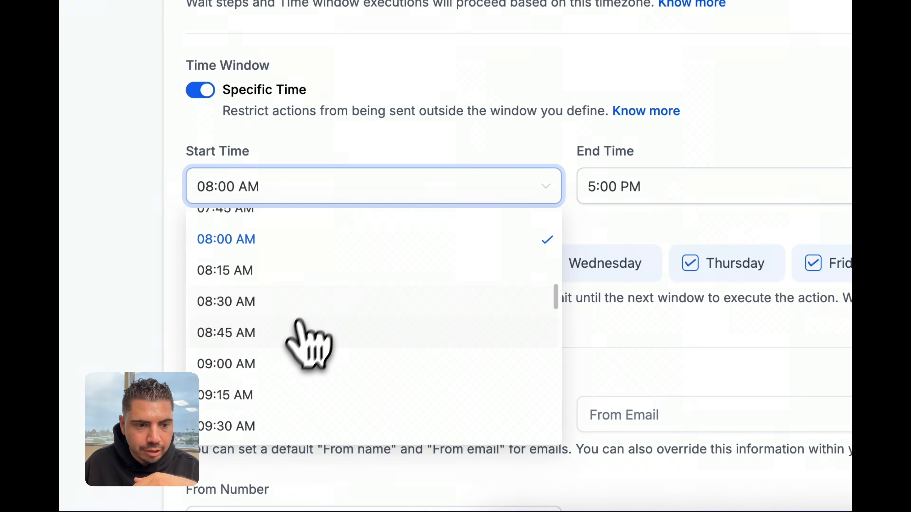
scroll(292, 412, down, 3)
click(261, 423)
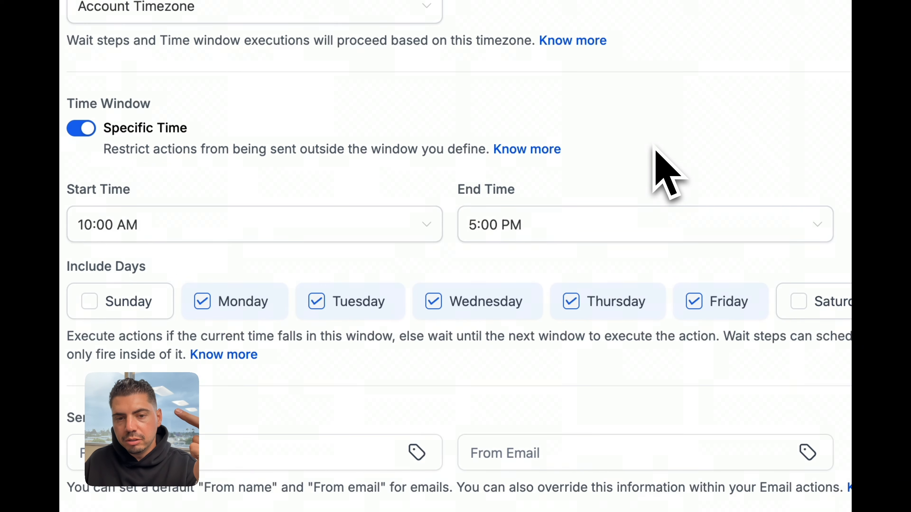
click(619, 224)
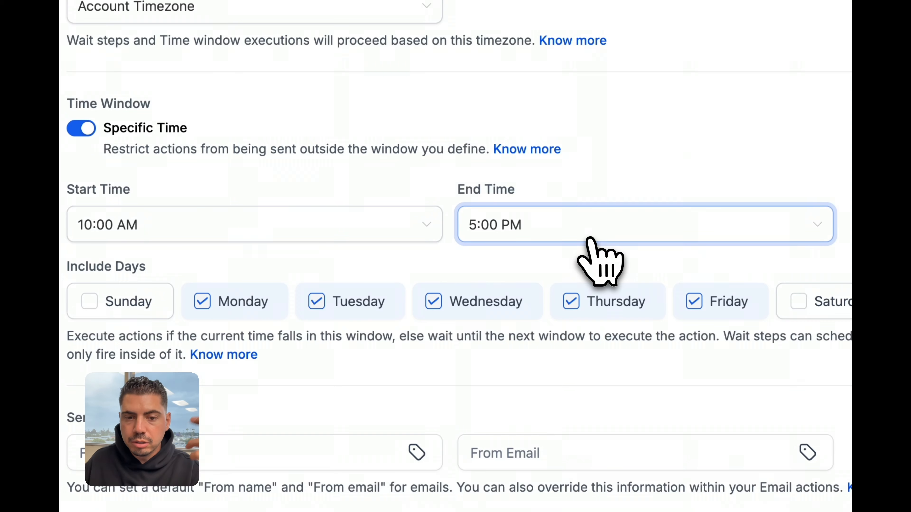
click(538, 289)
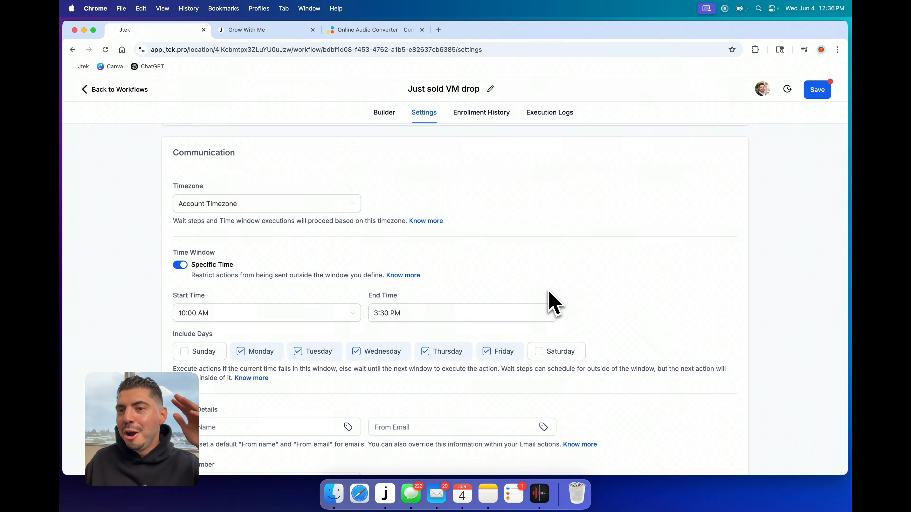
click(821, 94)
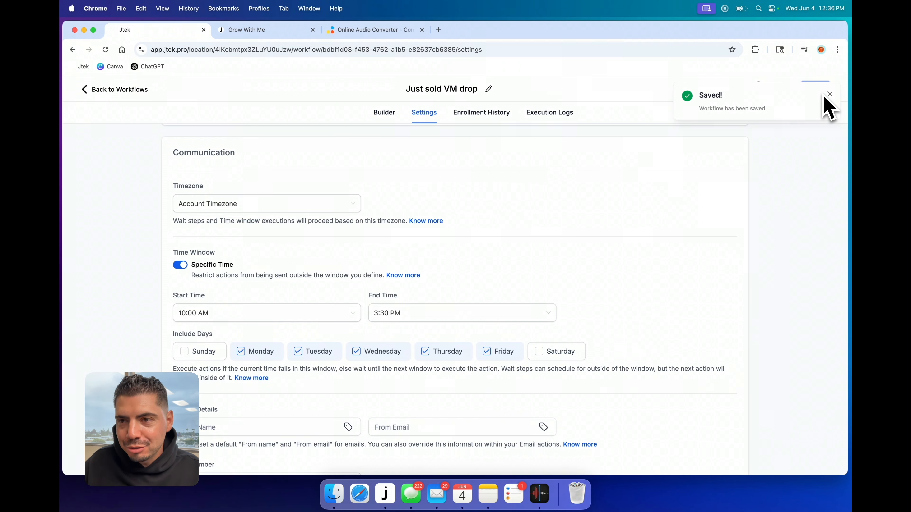
click(829, 94)
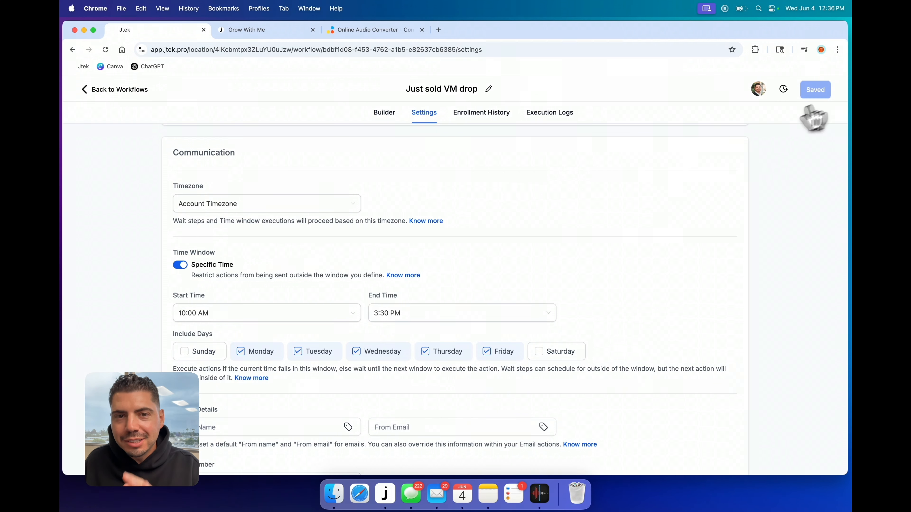
click(391, 114)
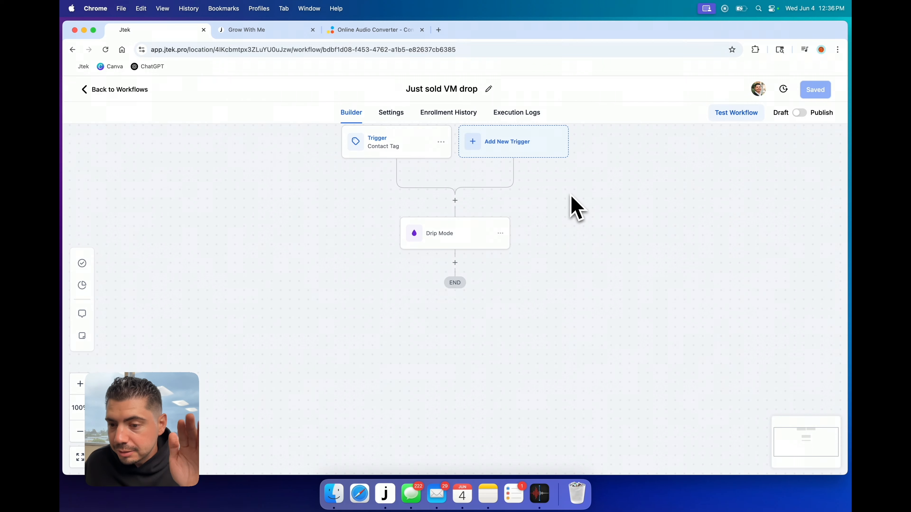
Switch to the desktop with Voice Memos and Notes, and review the beginning of the "Voicemail drop script" note
key(ctrl+Right)
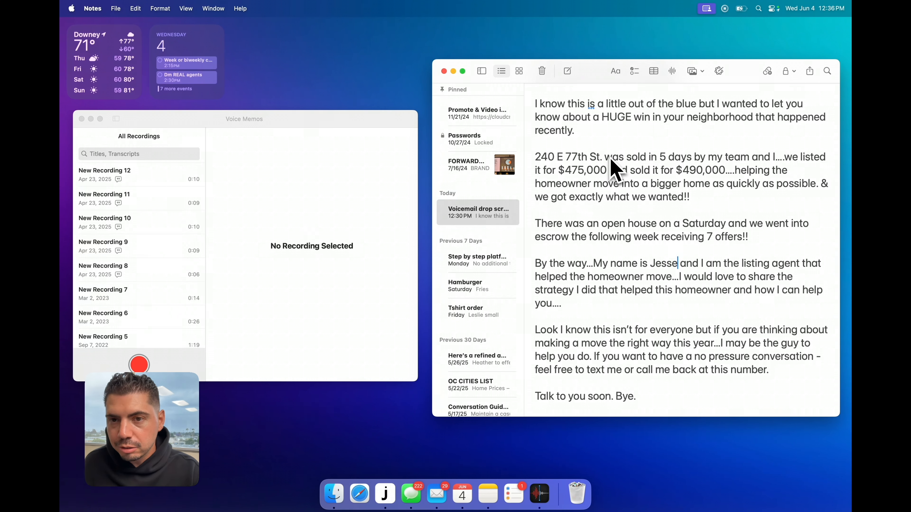
drag(313, 125, 318, 126)
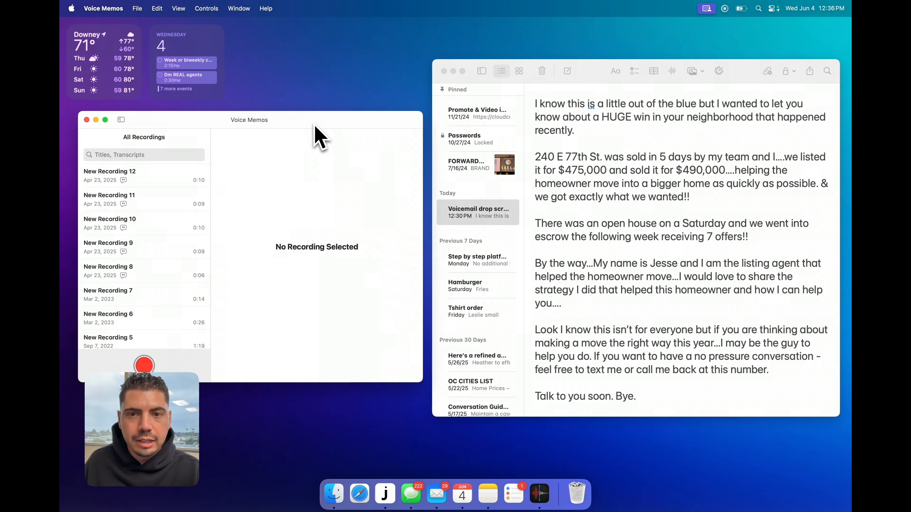
click(718, 123)
drag(557, 104, 684, 237)
scroll(664, 230, up, 2)
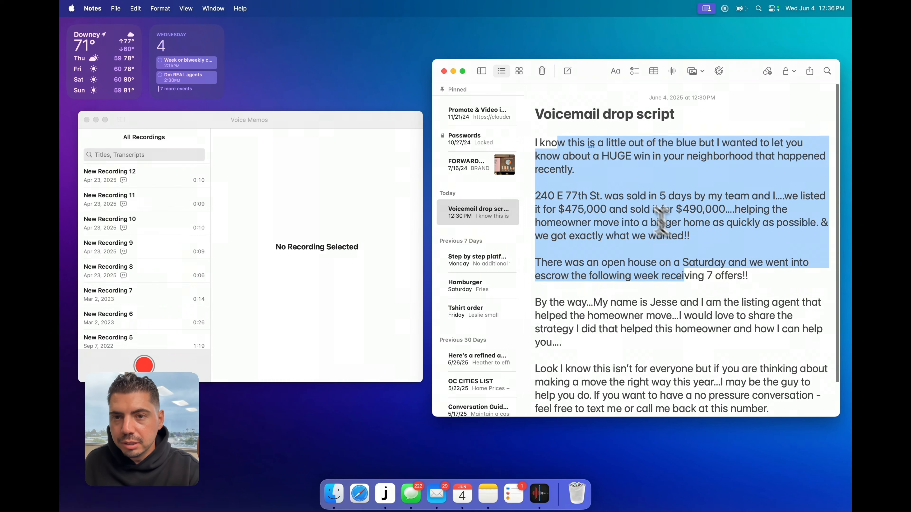
click(661, 221)
Record the voicemail script as a new Voice Memos recording about 54 seconds long and finish it
click(275, 134)
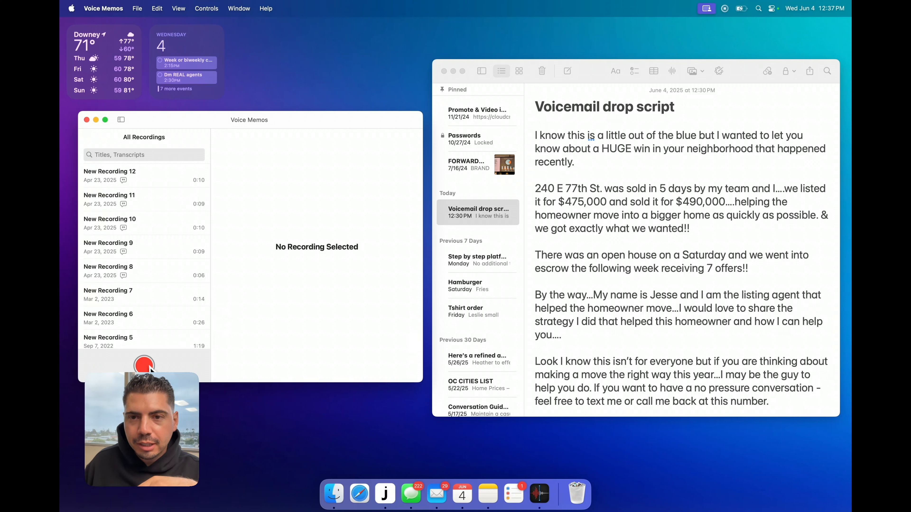
key(super+n)
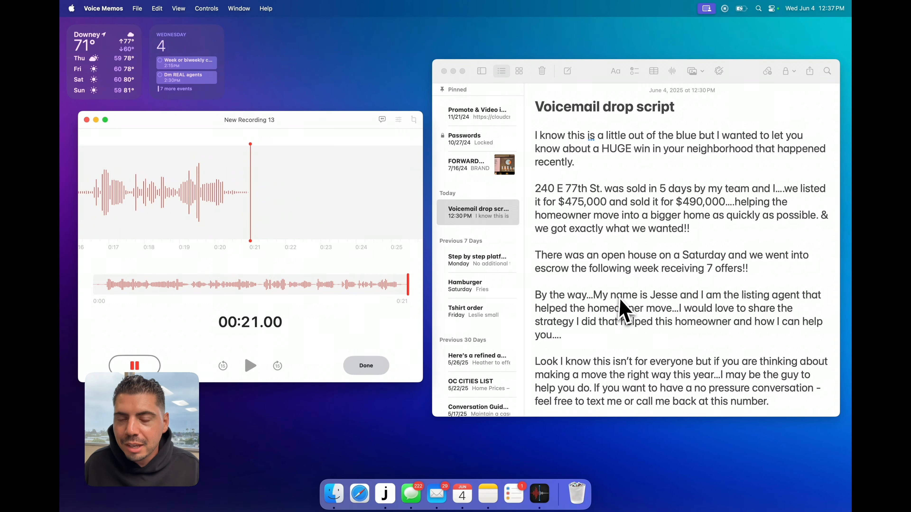
scroll(622, 301, down, 2)
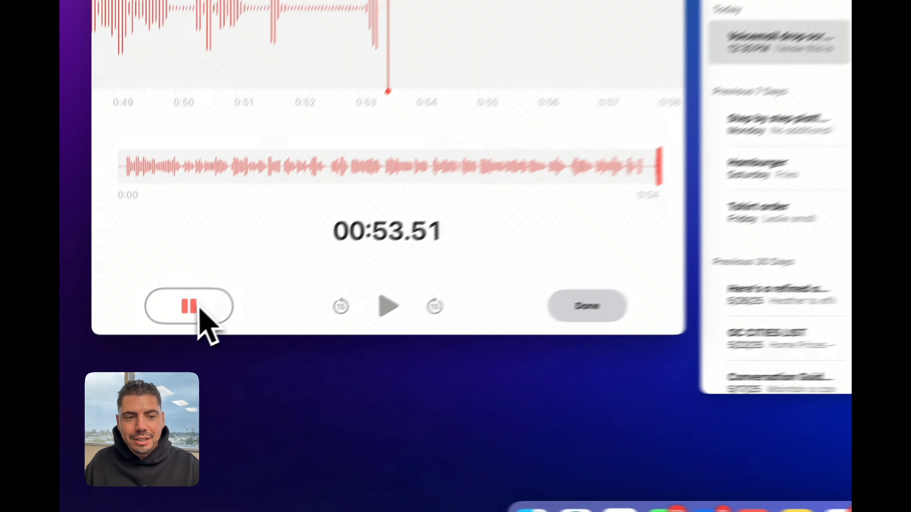
click(136, 365)
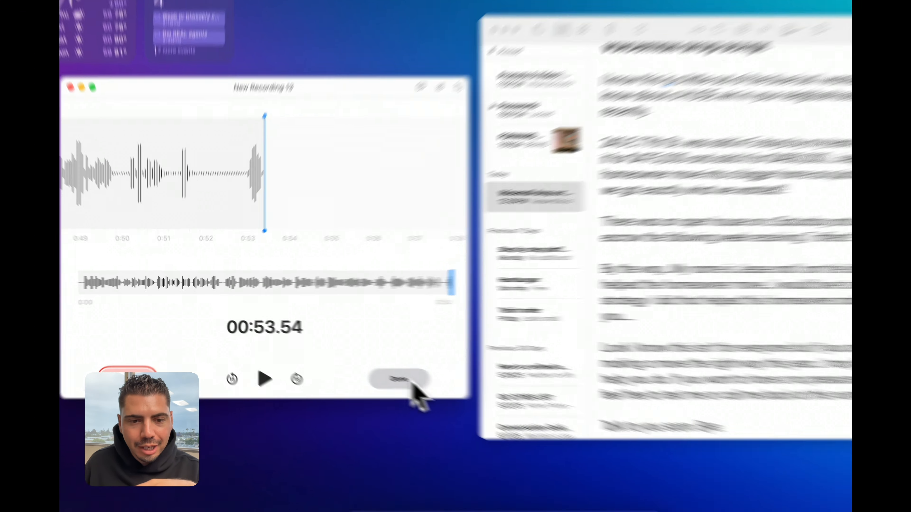
click(376, 370)
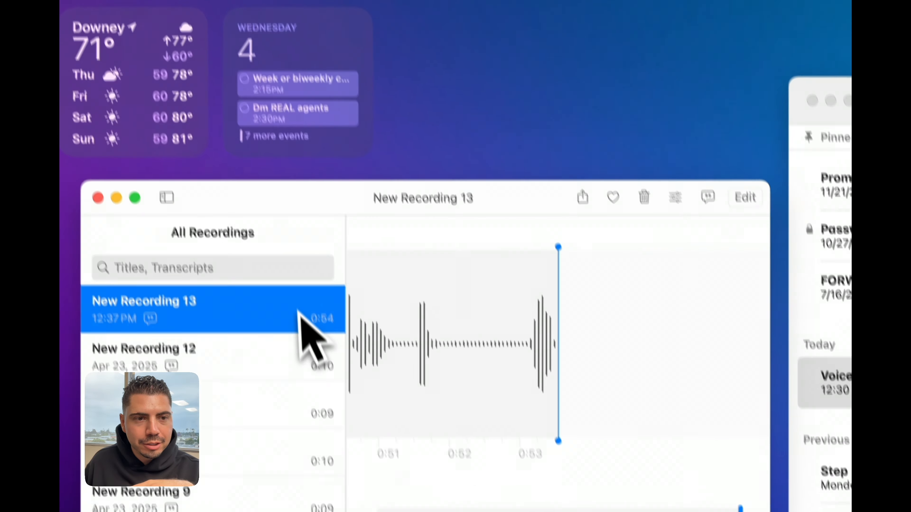
Copy the new voicemail recording from Voice Memos onto the desktop as an audio file
drag(236, 321, 634, 104)
drag(498, 145, 433, 164)
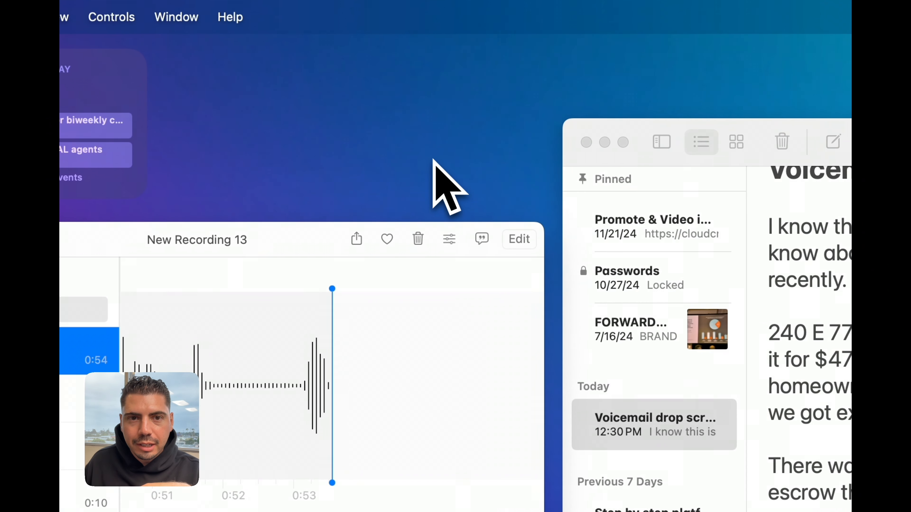
click(504, 139)
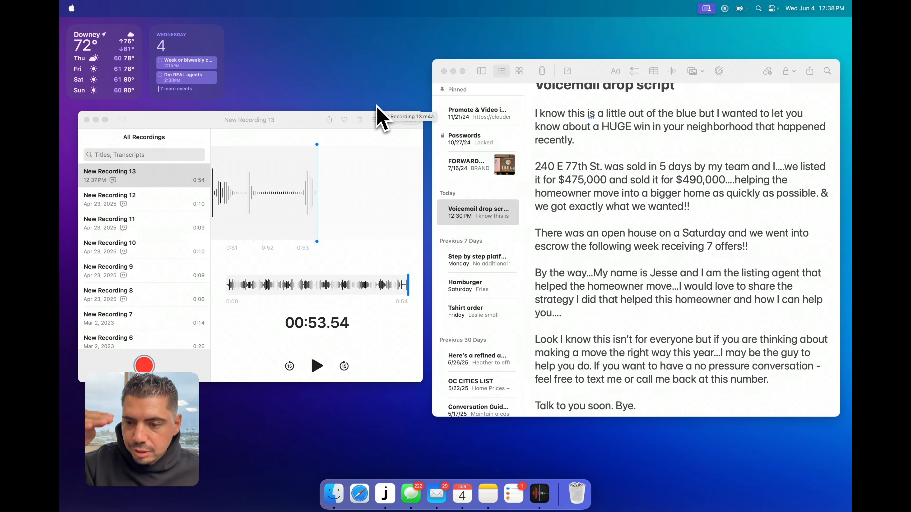
Switch to the online-audio-converter.com page in Chrome, dismiss the ad and highlight the site's address
key(ctrl+Left)
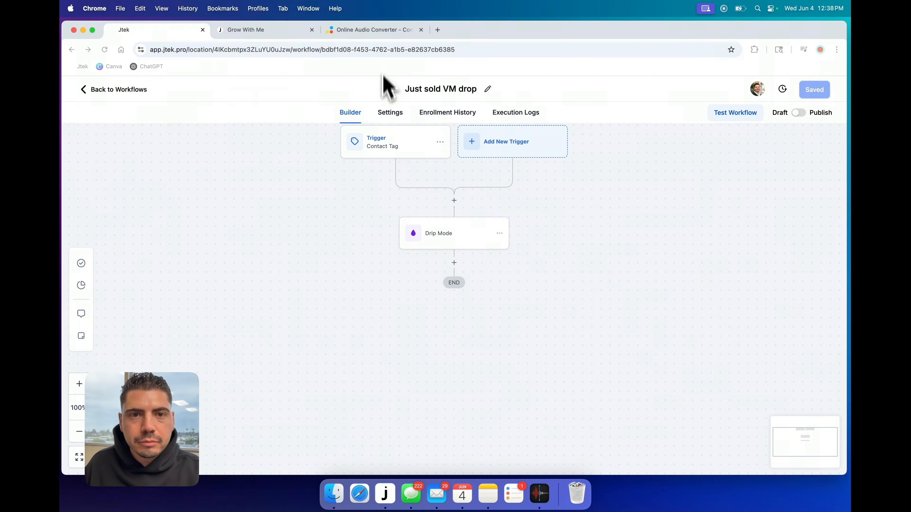
click(381, 33)
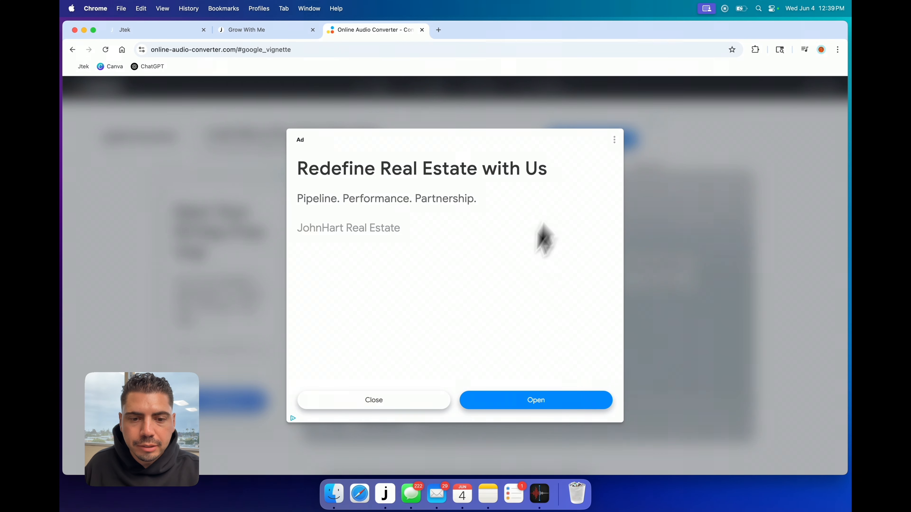
click(404, 404)
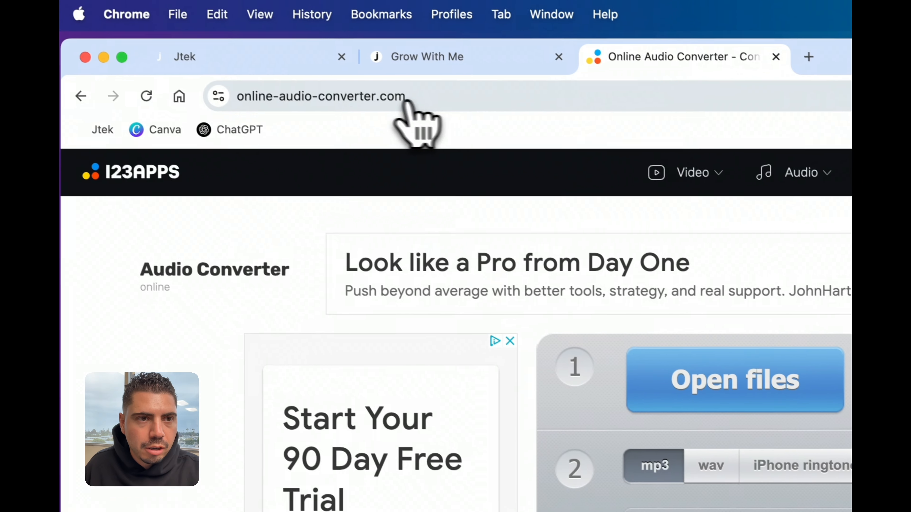
drag(243, 100, 415, 104)
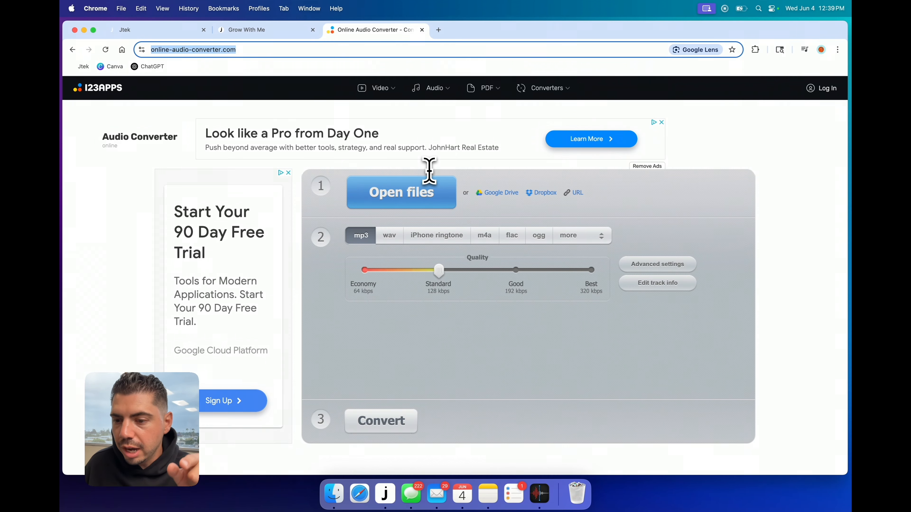
Load New Recording 13.m4a from the Desktop folder into the audio converter
click(413, 199)
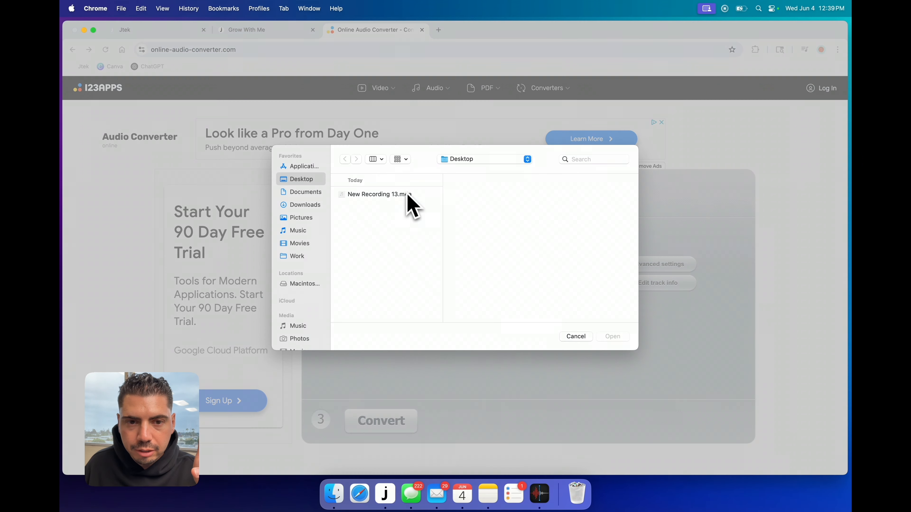
click(372, 198)
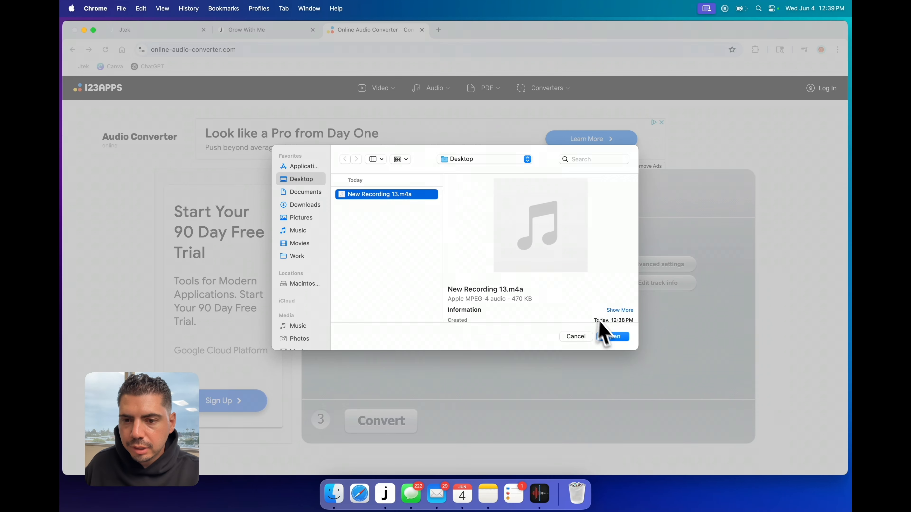
click(613, 337)
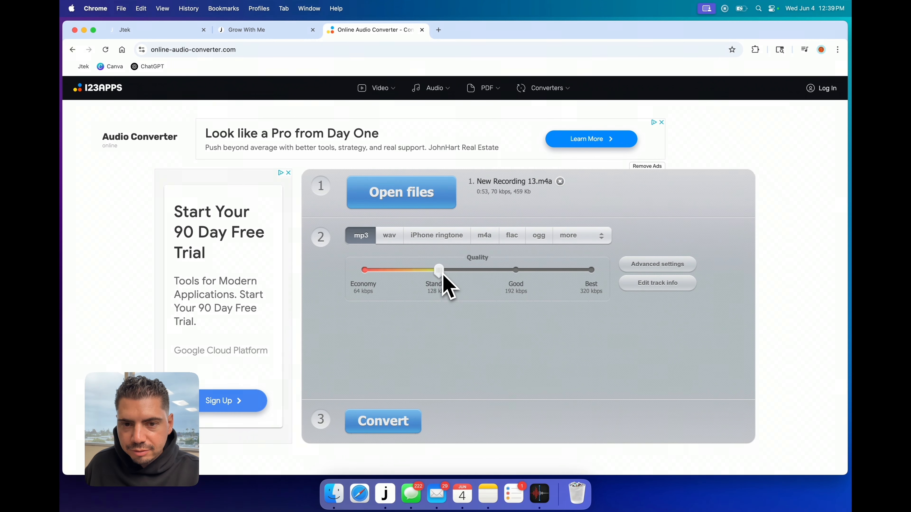
Convert the recording to mp3 at Standard quality, download the converted file and check it in the recent downloads
scroll(443, 281, down, 2)
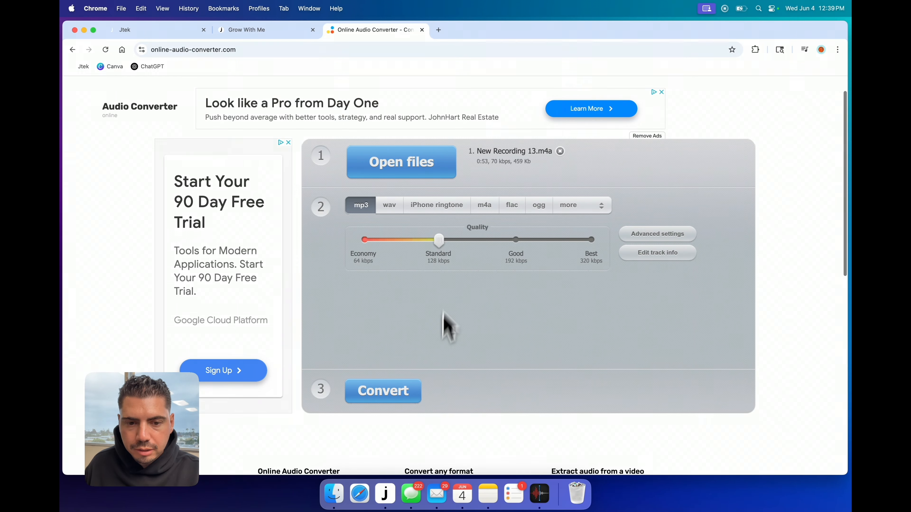
click(392, 397)
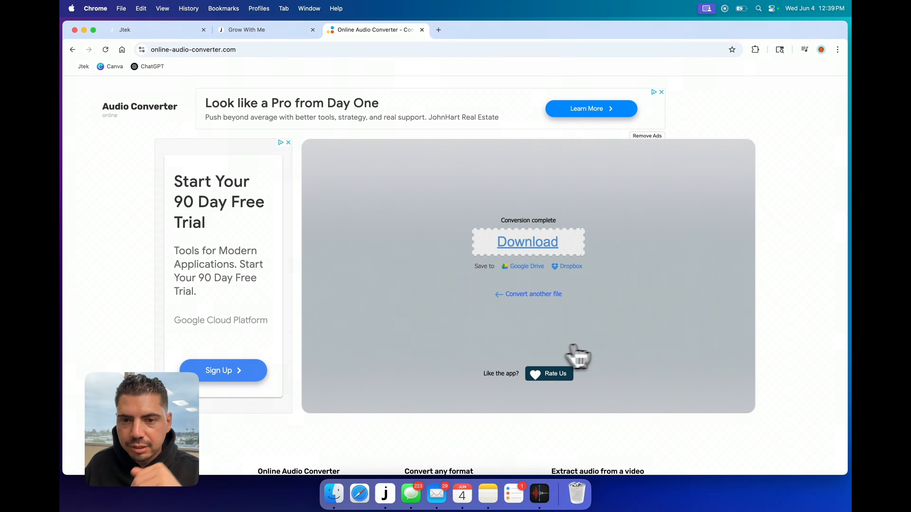
click(541, 244)
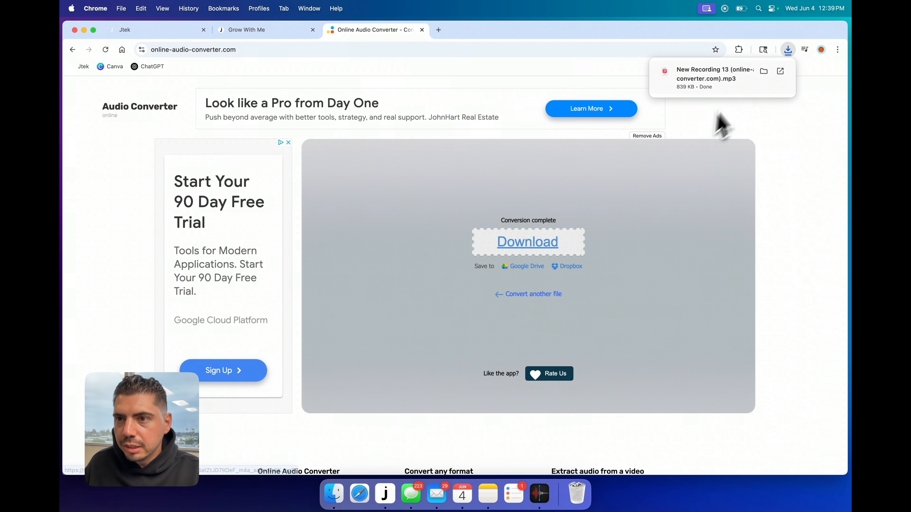
click(788, 52)
click(789, 54)
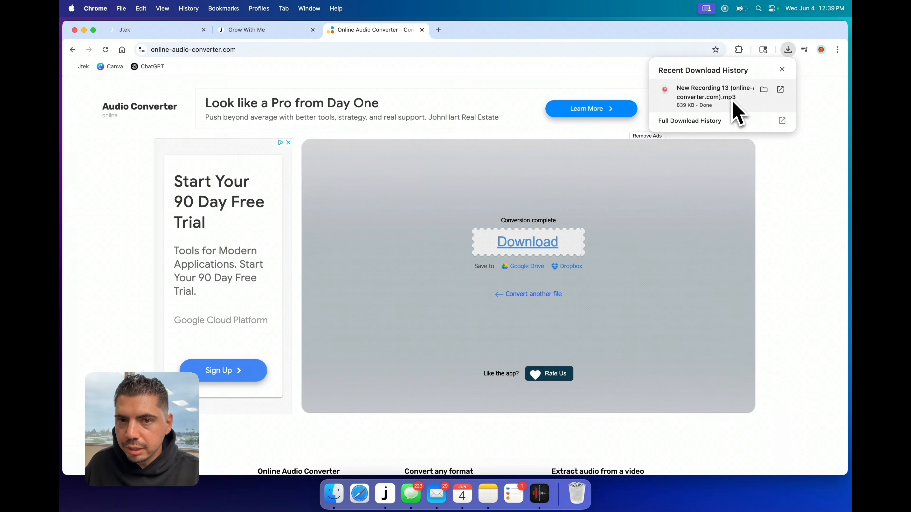
In Jtek, add a Voicemail action after Drip Mode and upload New Recording 13 (online-audio-converter.com).mp3 from Downloads as its file
click(178, 33)
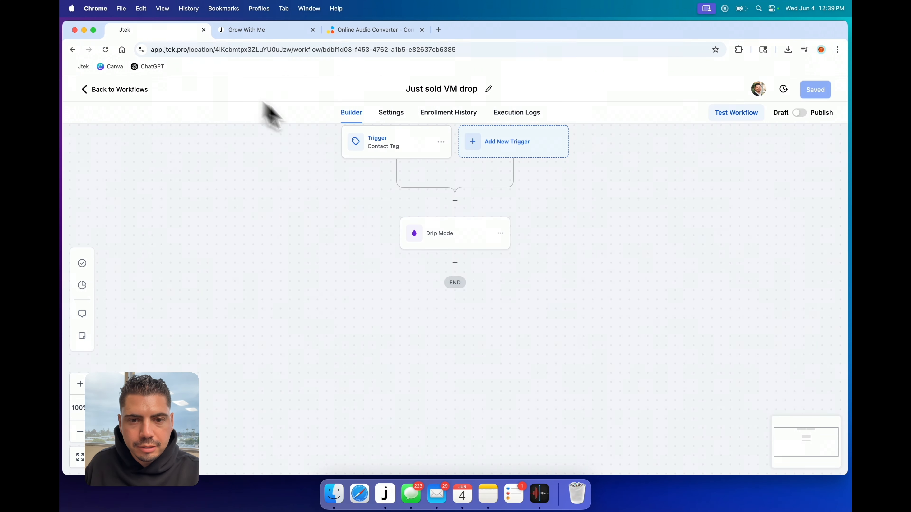
click(455, 263)
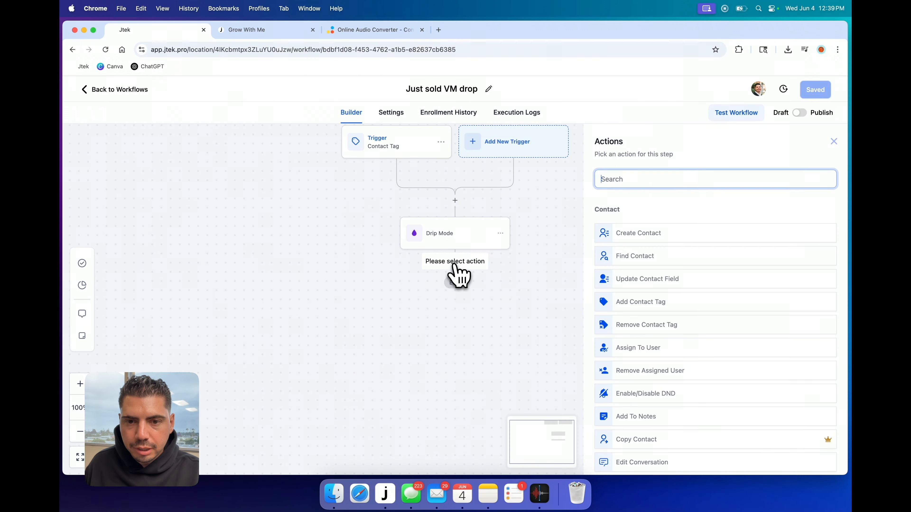
text(voicem)
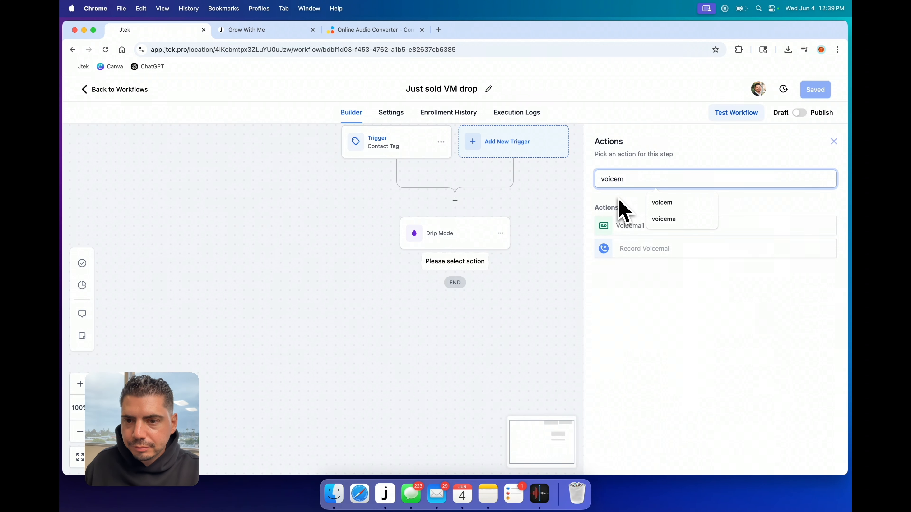
click(621, 229)
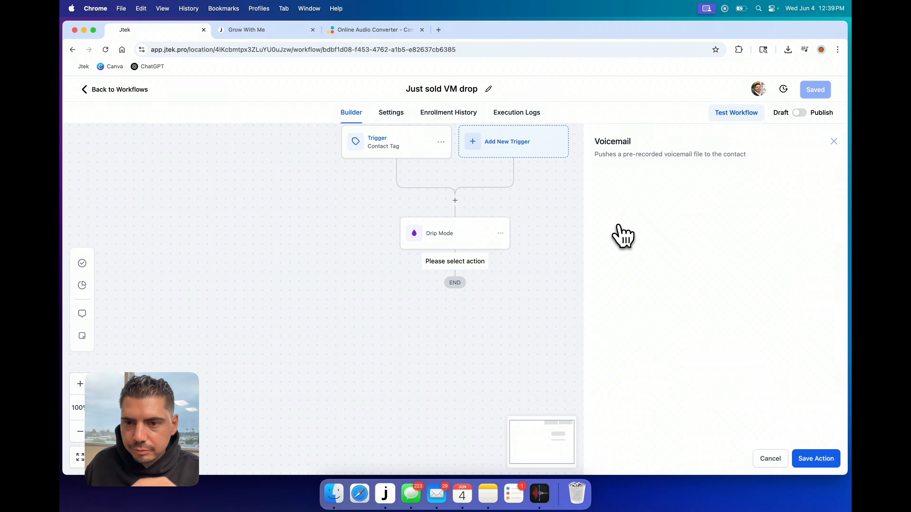
click(661, 248)
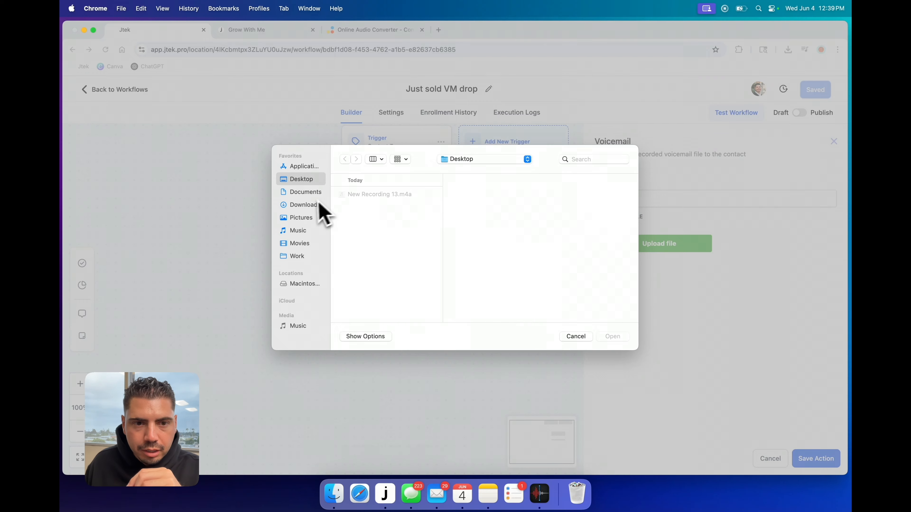
click(305, 205)
click(386, 195)
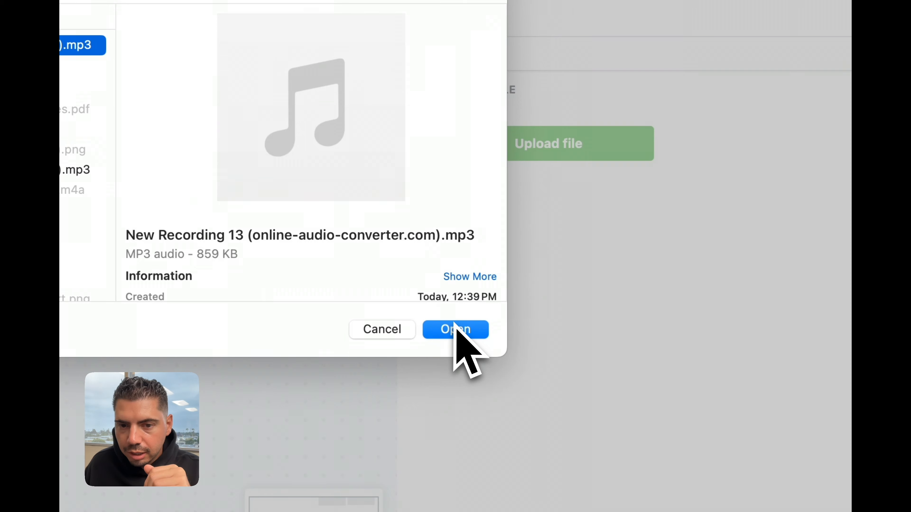
click(455, 329)
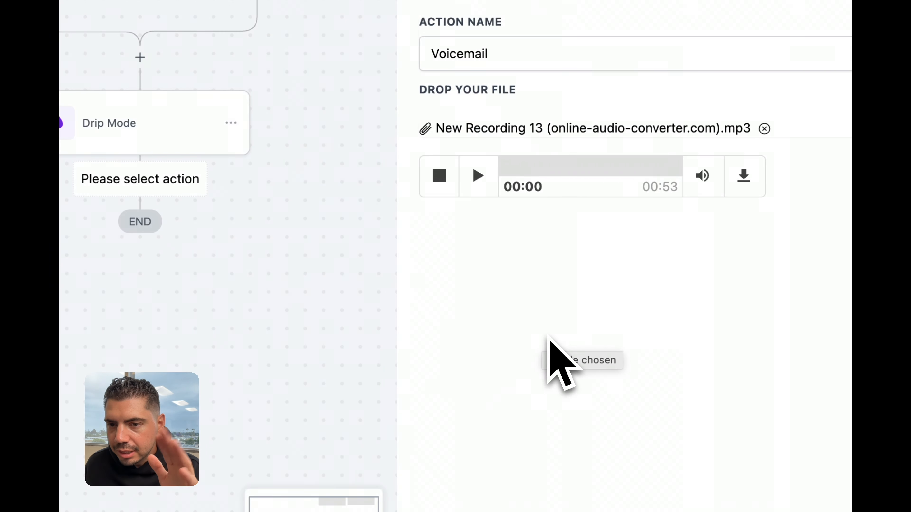
Preview the uploaded voicemail recording briefly and save both the Voicemail action and the workflow
click(479, 177)
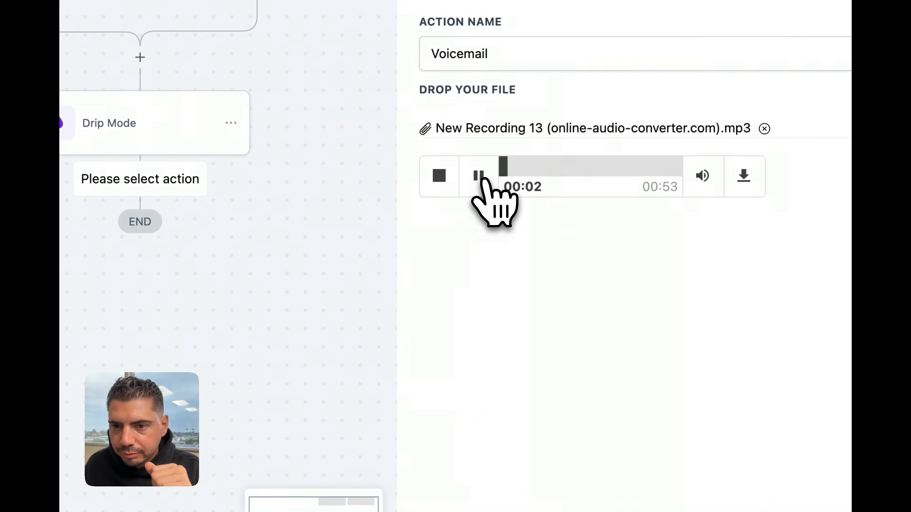
click(479, 176)
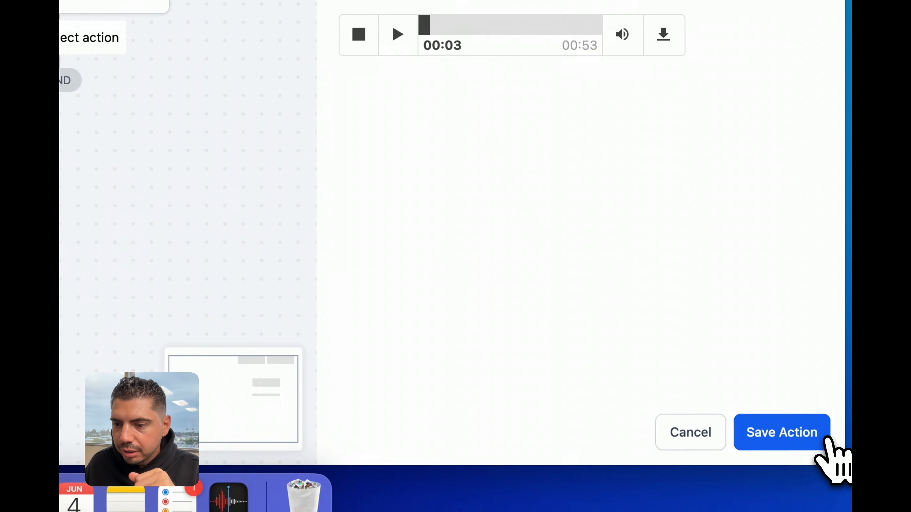
click(825, 440)
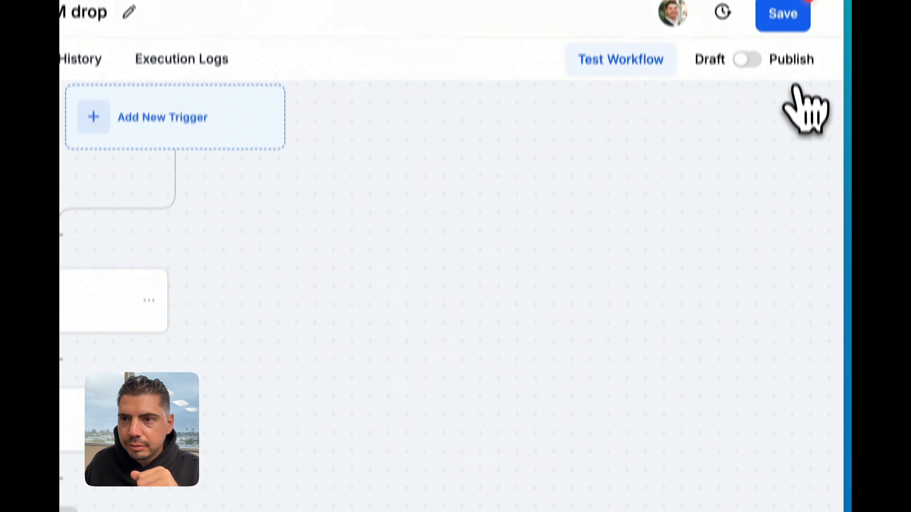
click(793, 19)
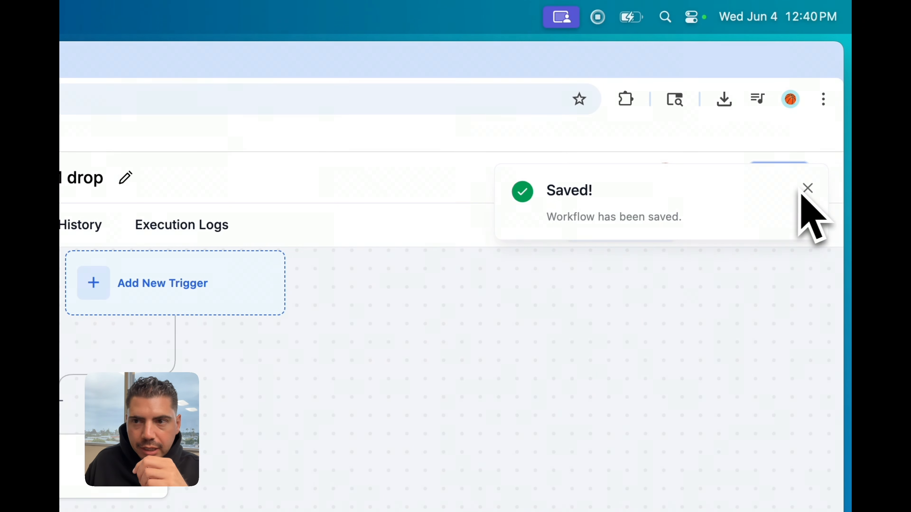
click(808, 189)
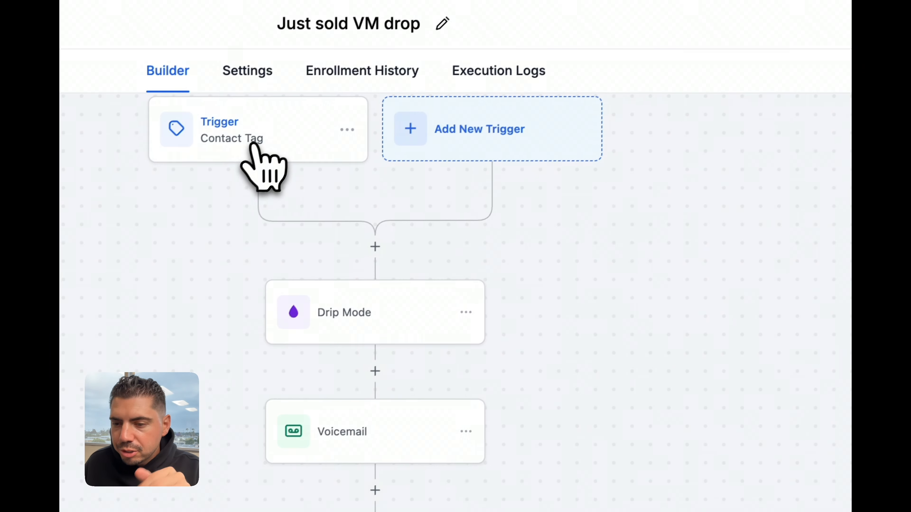
Publish and save the Just sold VM drop workflow, reviewing the Contact Tag trigger's tag filter before and after
click(253, 143)
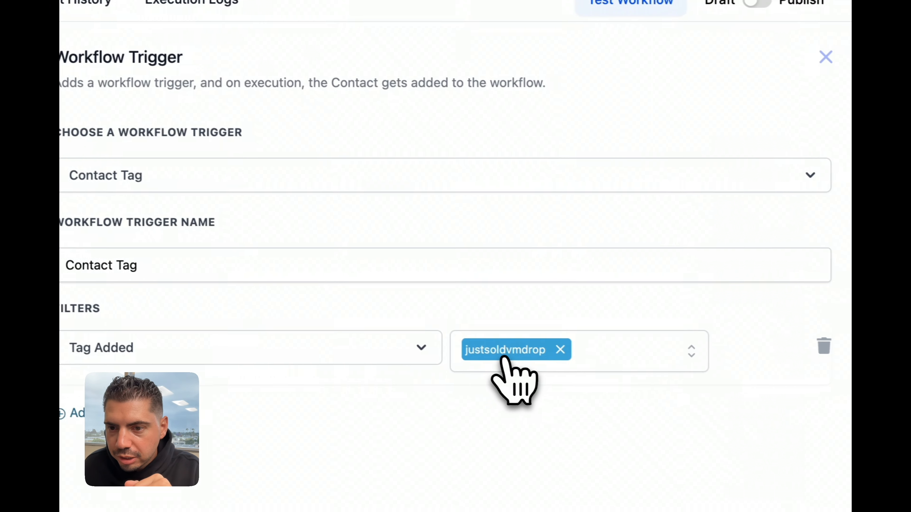
click(825, 57)
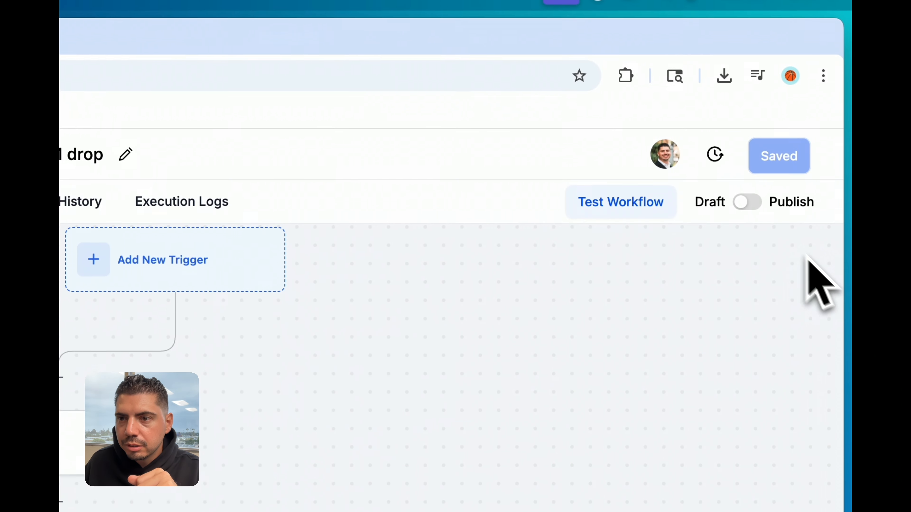
click(754, 204)
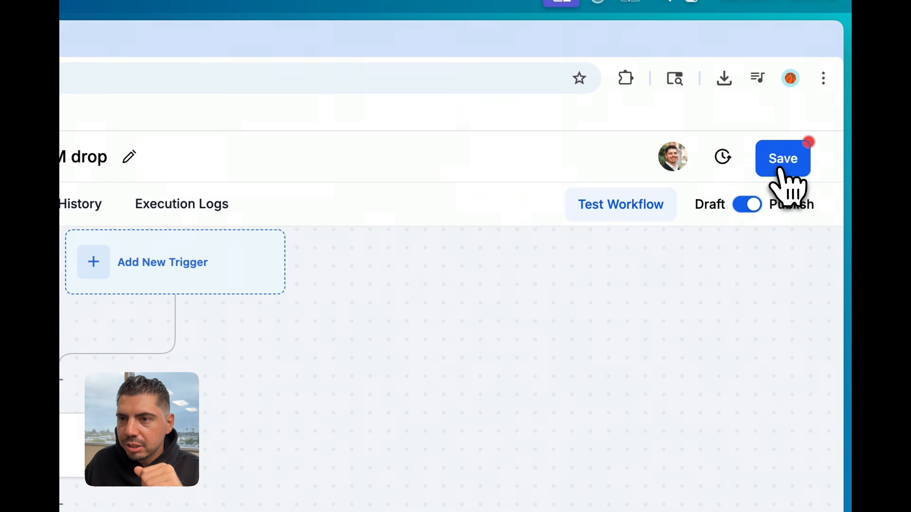
click(780, 170)
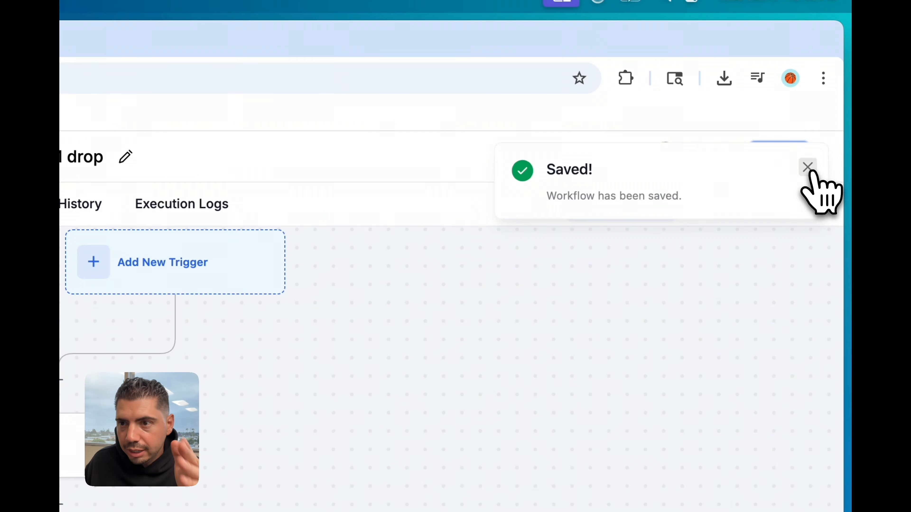
click(807, 168)
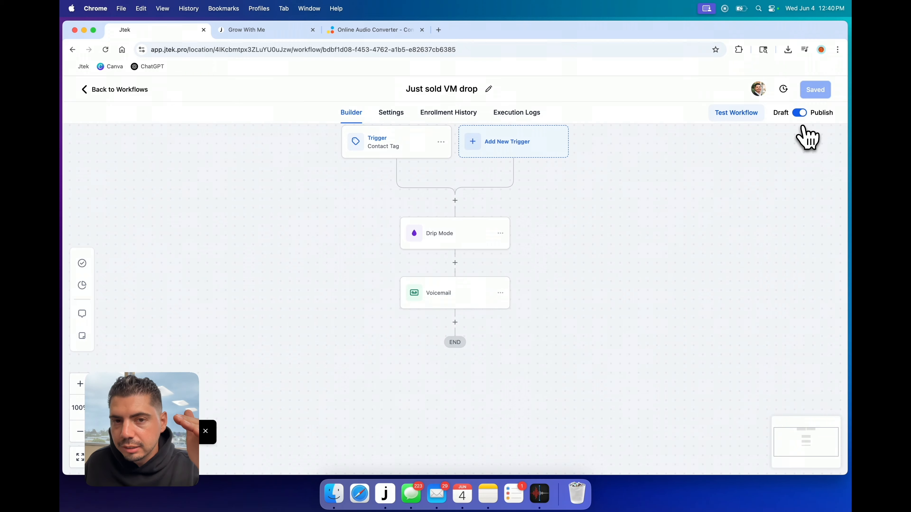
click(398, 150)
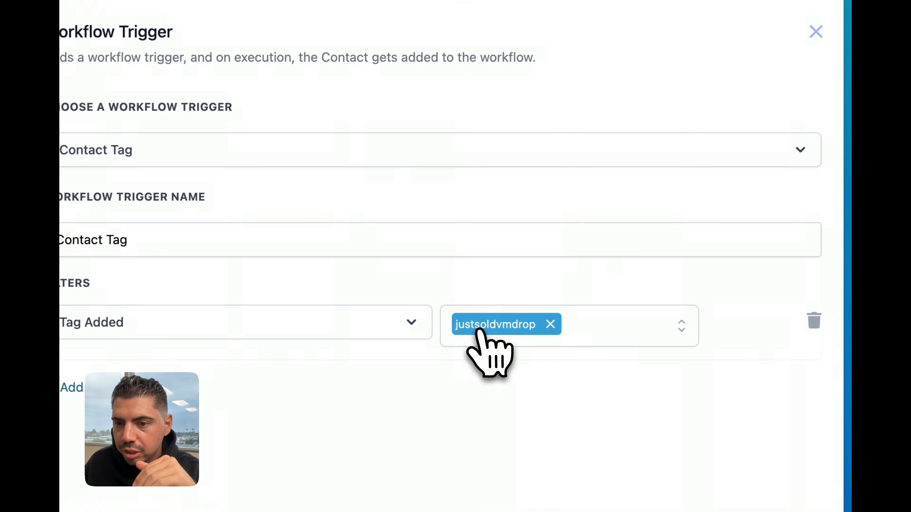
click(816, 32)
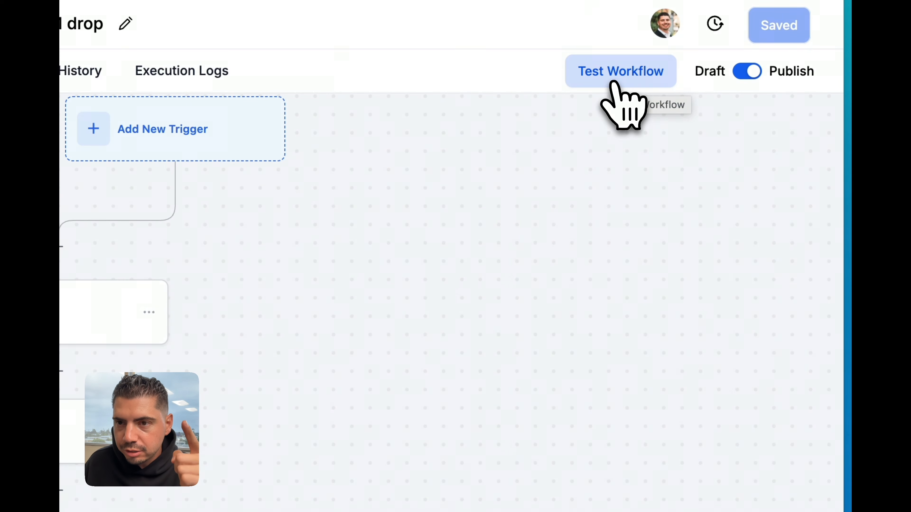
Set up a workflow test, searching contacts by first name and choosing the realtor's own contact, and leave the test panel
click(615, 83)
click(467, 237)
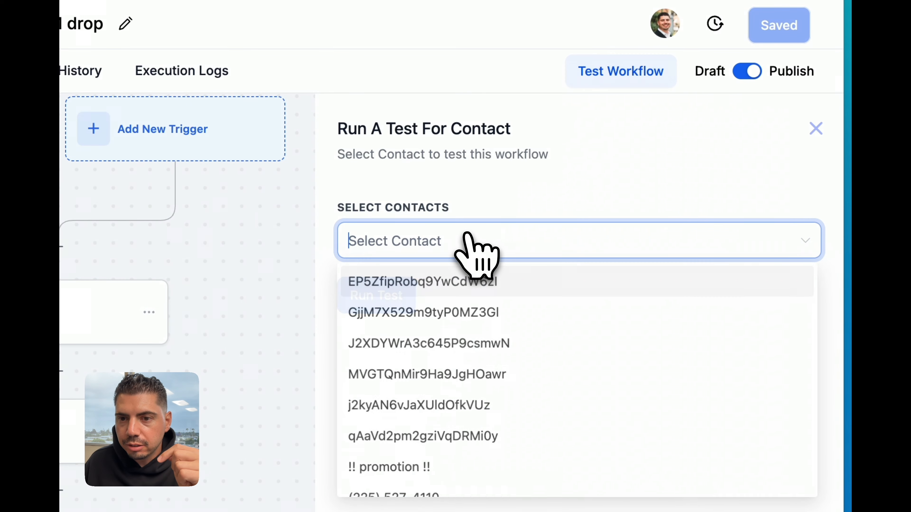
text(jesse)
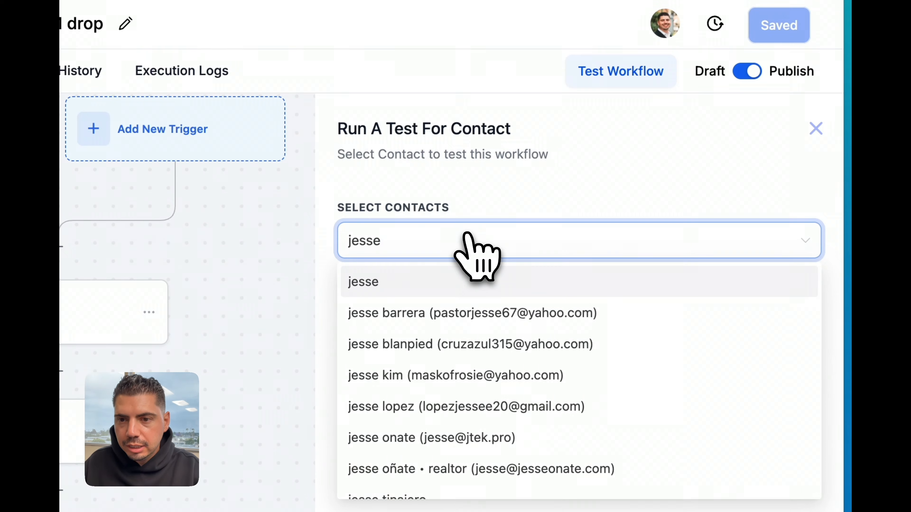
scroll(453, 431, down, 1)
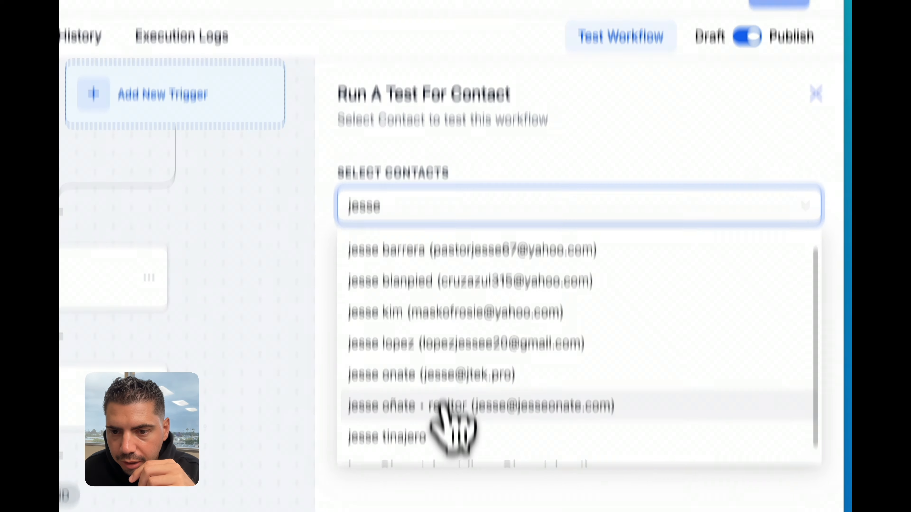
click(447, 278)
click(468, 481)
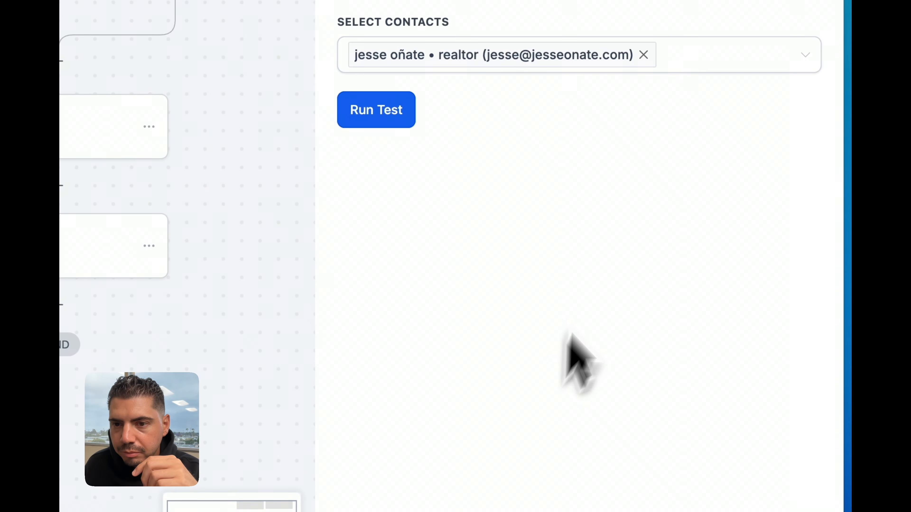
click(445, 222)
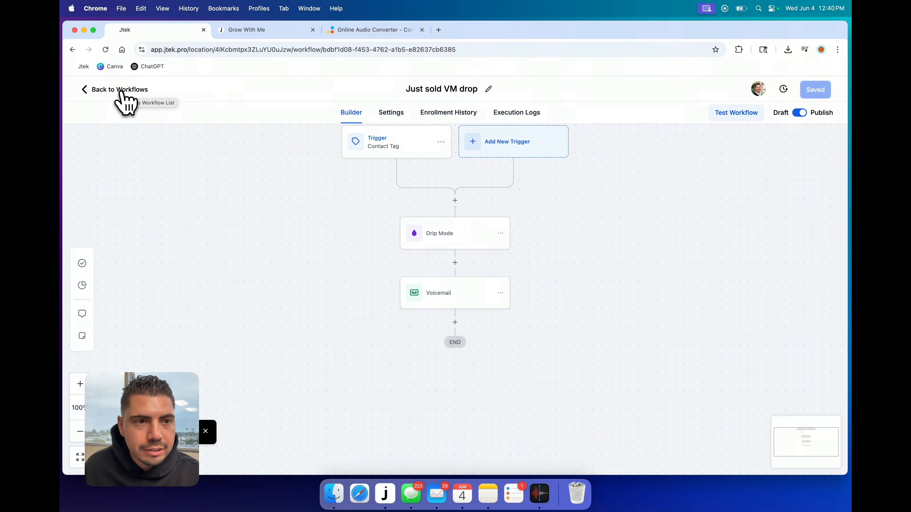
Leave the workflow, open the Humboldt Farm smart list in Contacts and select all its records across all pages
click(122, 94)
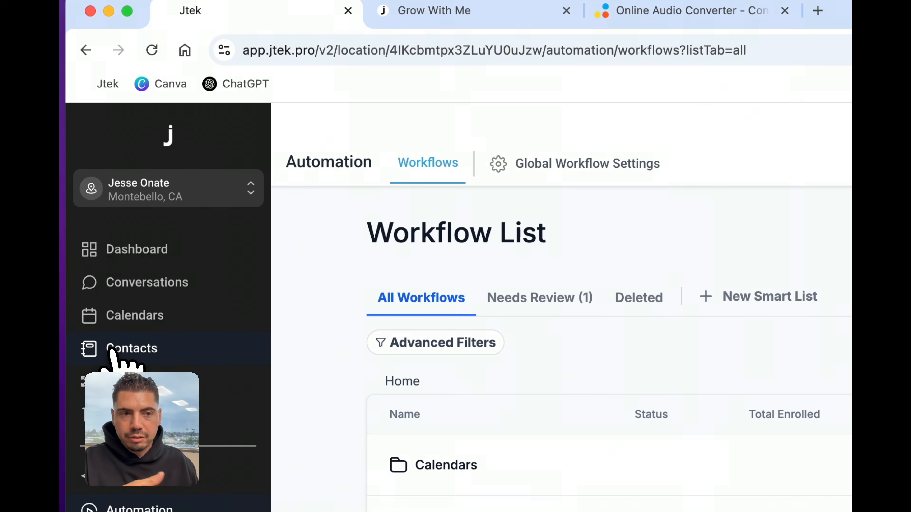
click(110, 350)
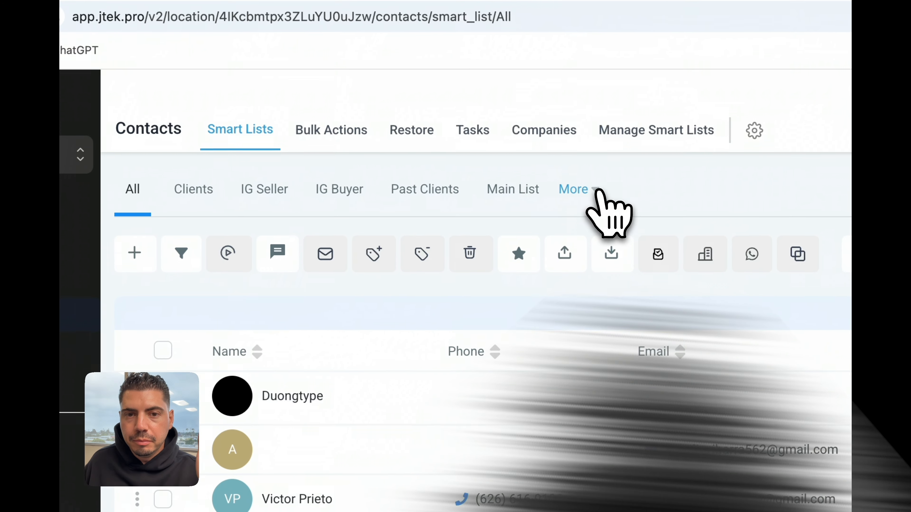
click(572, 251)
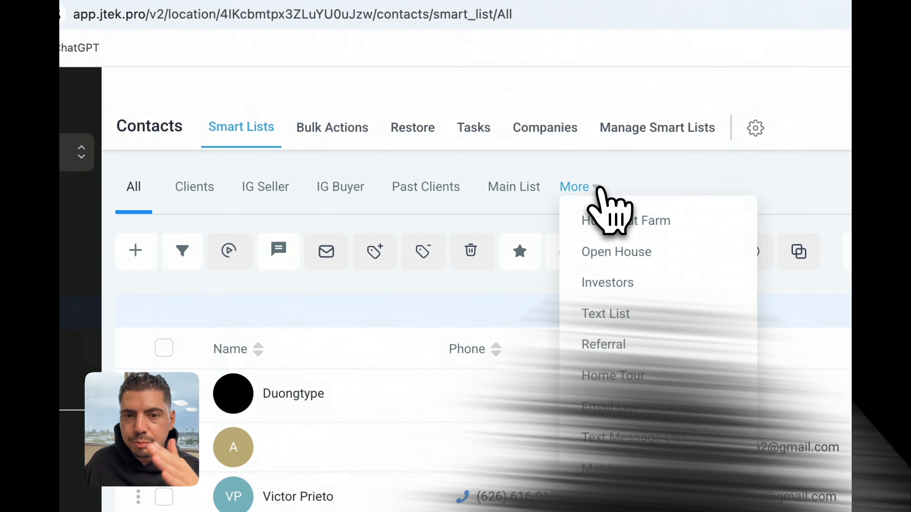
click(616, 219)
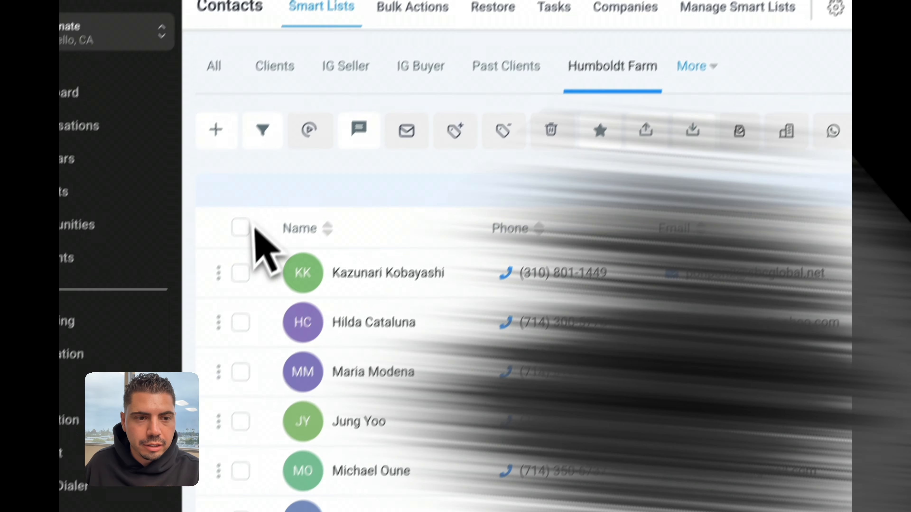
click(160, 348)
click(480, 161)
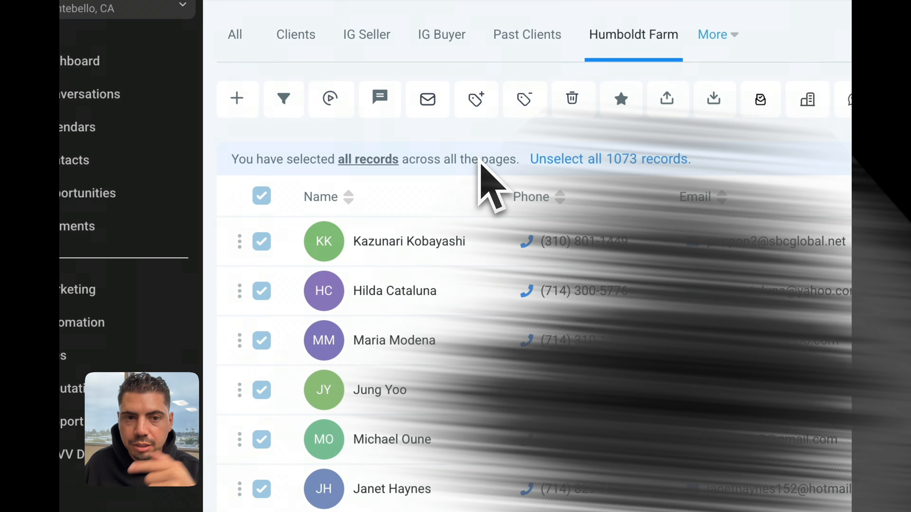
Prepare a bulk Add Tags action named "just sold vm drop" with the justsoldvmdrop tag for the selected contacts
click(480, 105)
click(625, 307)
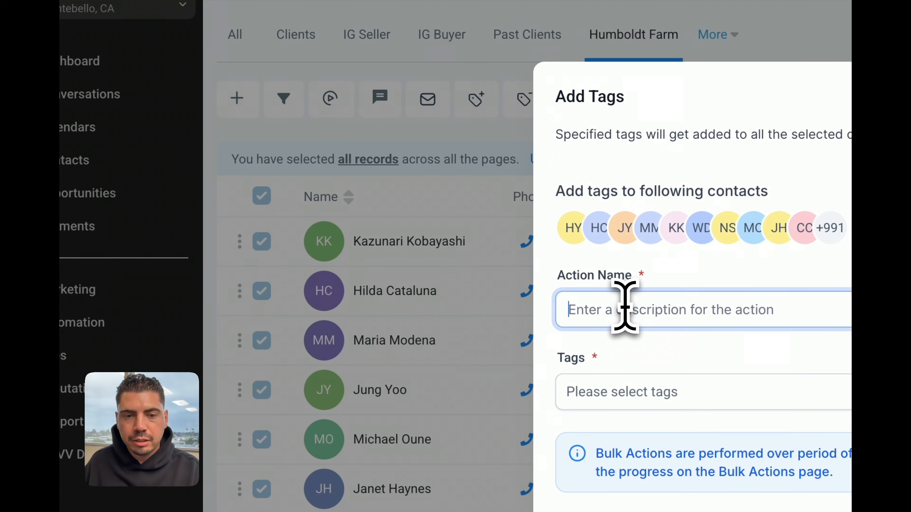
text(just sold vm drop)
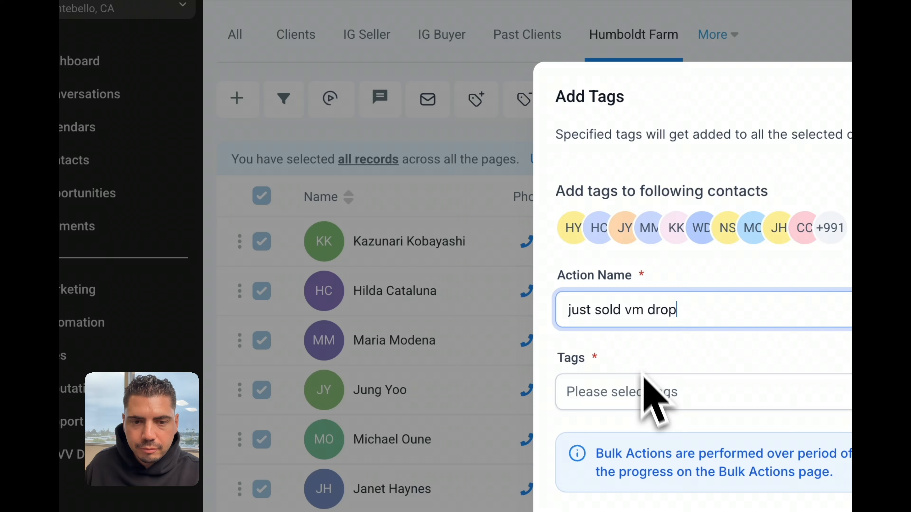
click(649, 392)
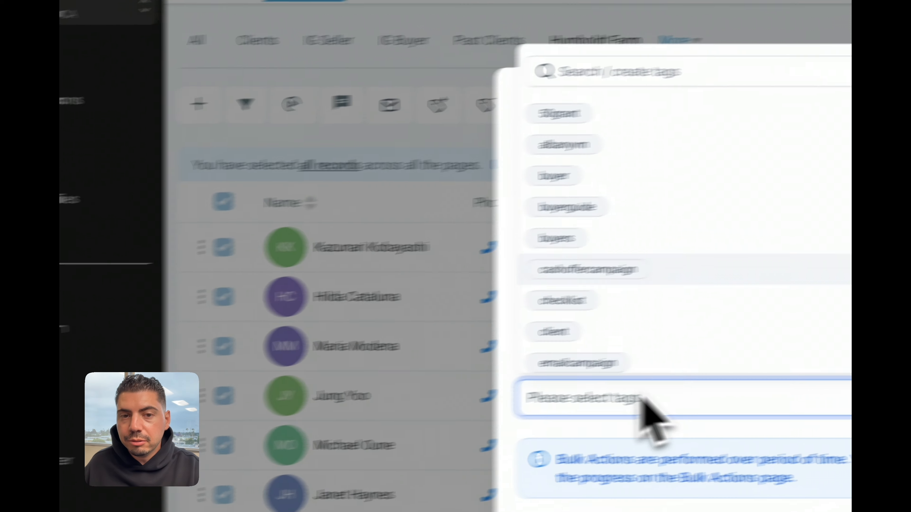
click(712, 75)
text(just)
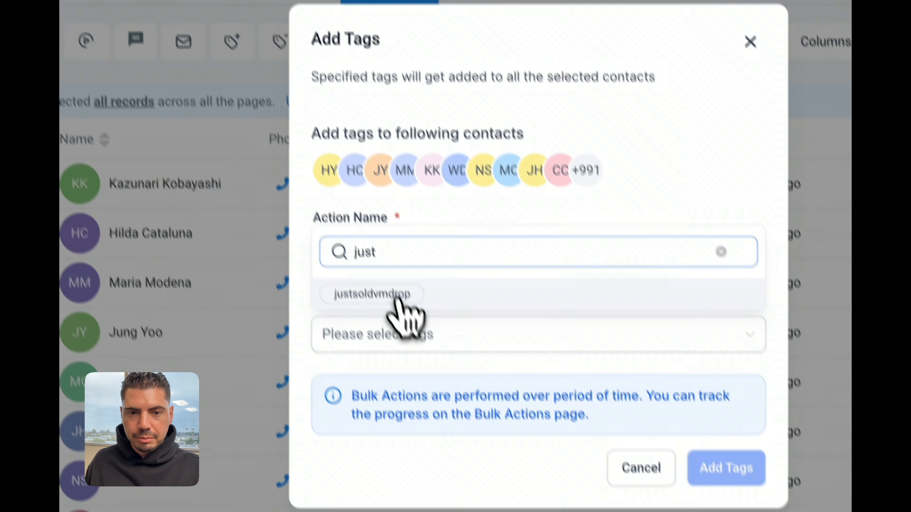
click(436, 386)
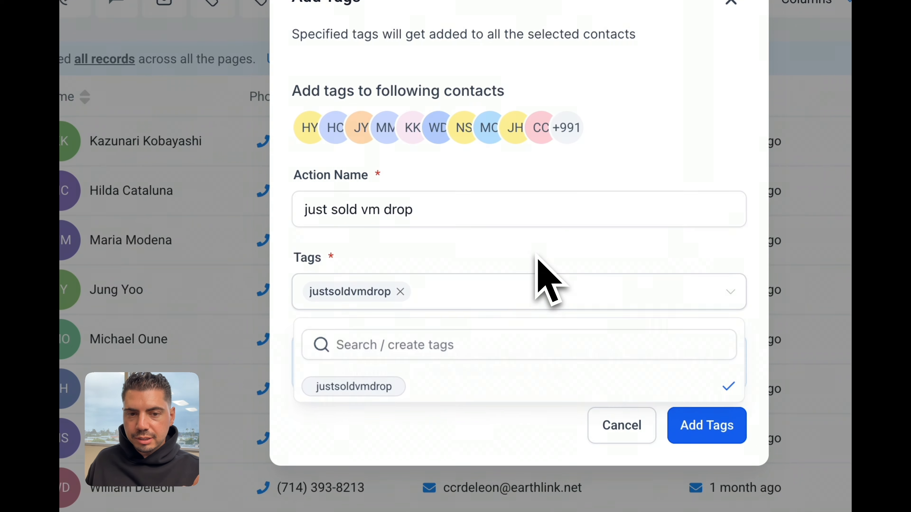
click(535, 261)
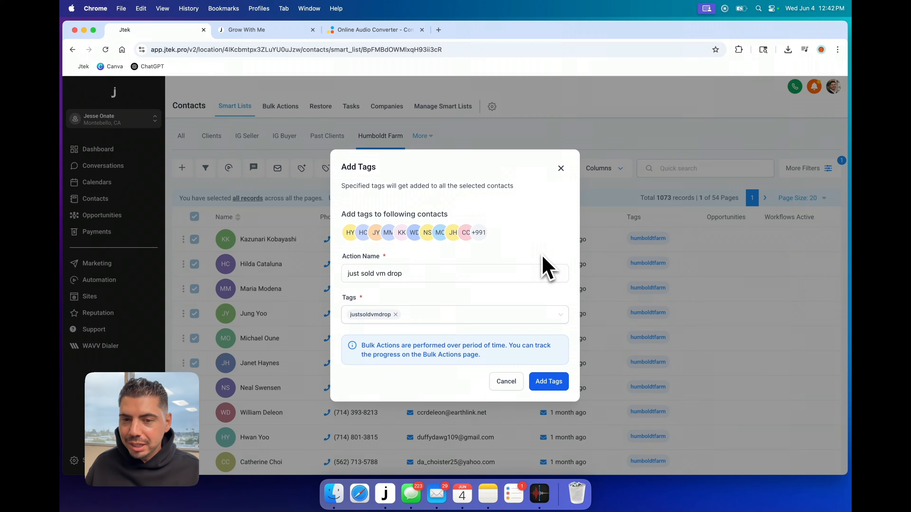
Switch to the voicemail drop script in Notes and review its closing invitation to text or call back
key(ctrl+Right)
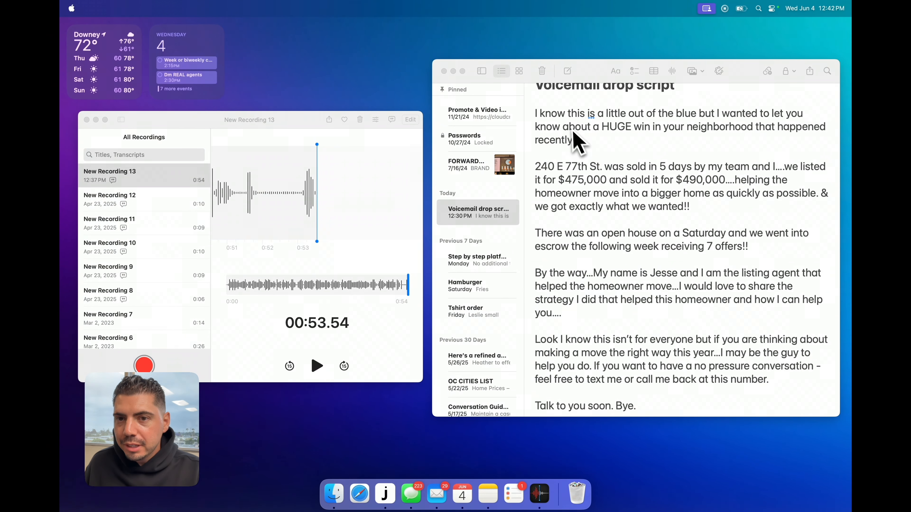
click(584, 143)
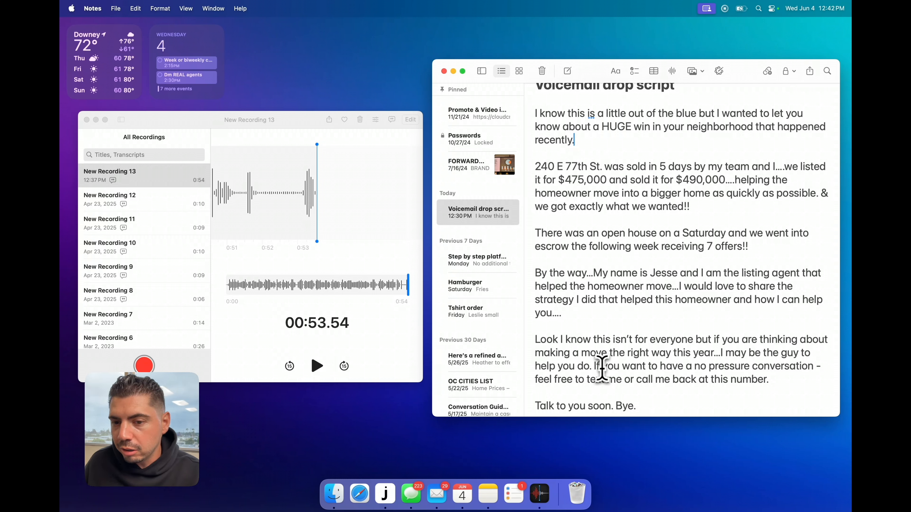
drag(597, 366, 755, 375)
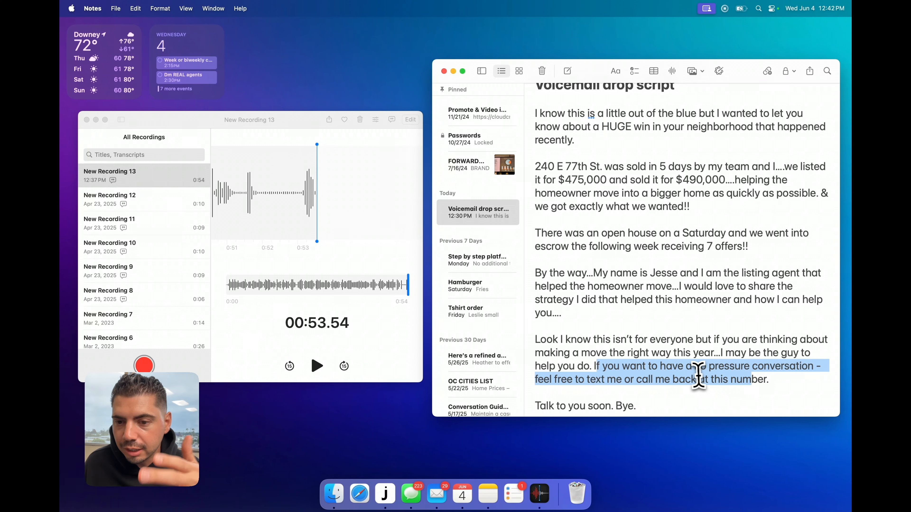
click(691, 375)
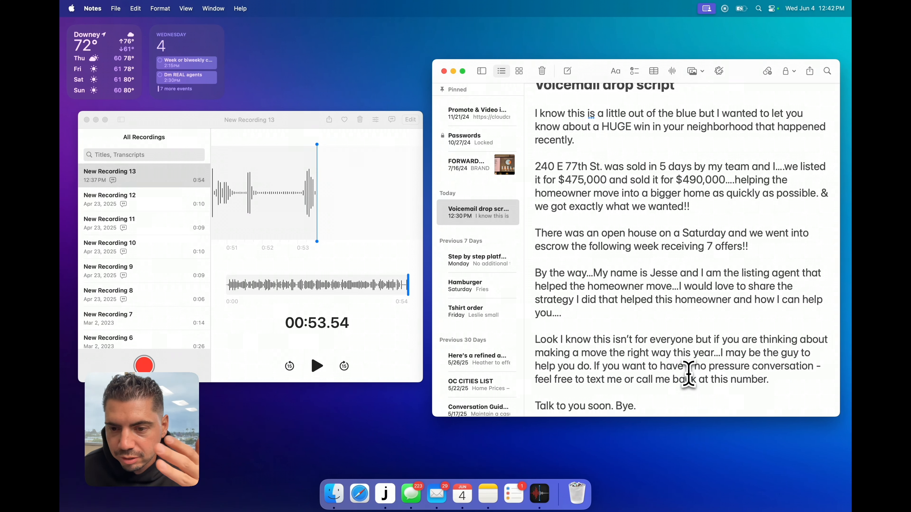